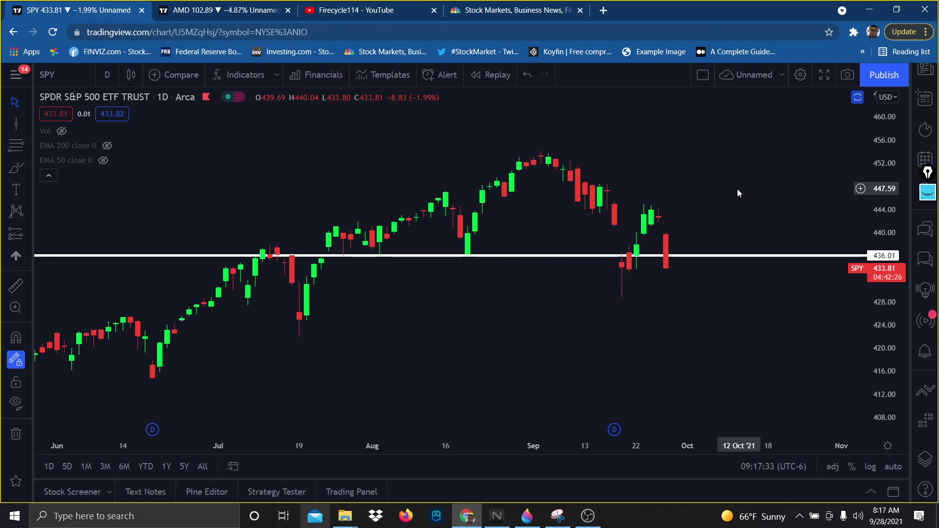
Load the daily chart of QQQ through the symbol search
{"action": "type", "text": "QQ"}
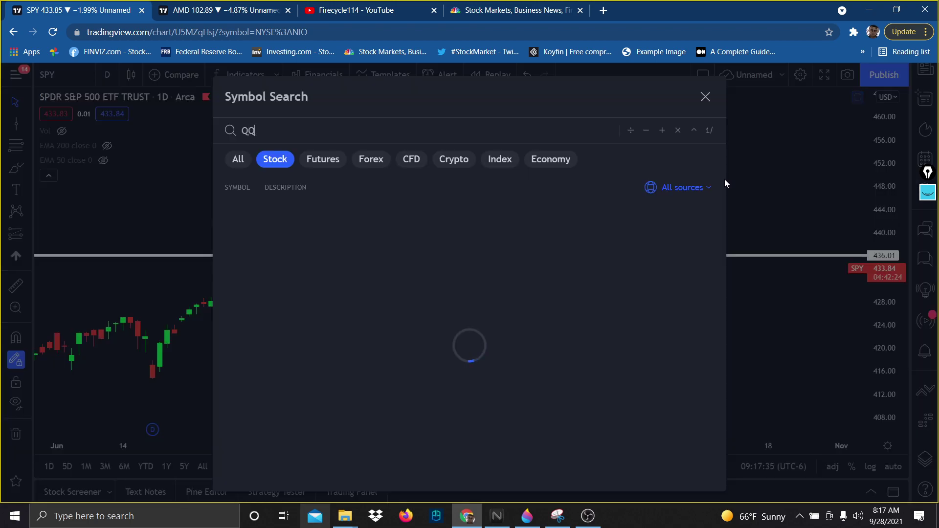
{"action": "type", "text": "Q"}
{"action": "key", "text": "Return"}
Switch the chart to Apple's stock, symbol AAPL
{"action": "type", "text": "APPL"}
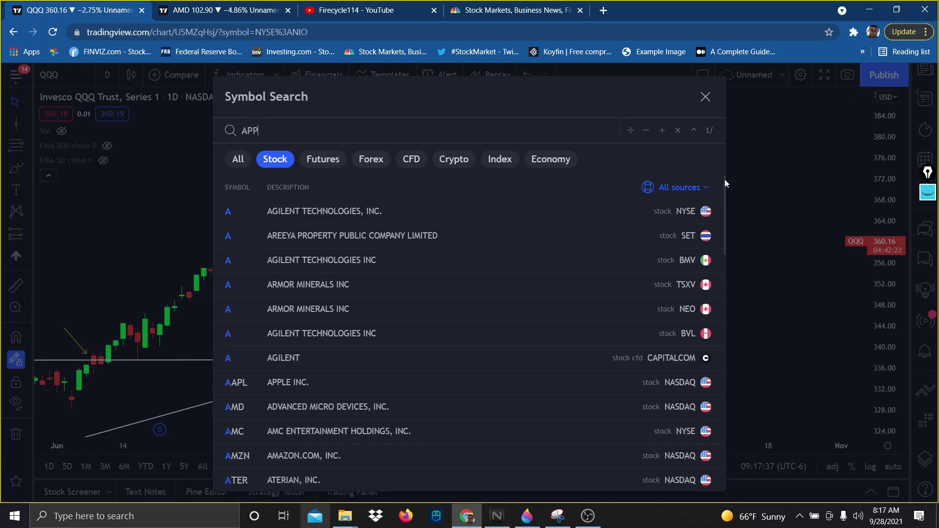
{"action": "key", "text": "Return"}
{"action": "type", "text": "AAPL"}
{"action": "key", "text": "Return"}
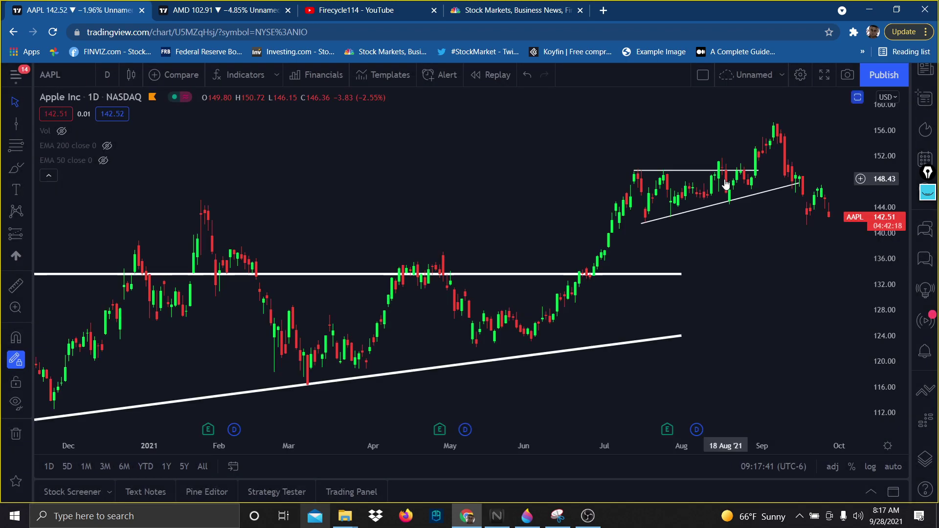
Bring up the MSFT chart, followed by the FB chart, to review their price action
{"action": "type", "text": "MSFT"}
{"action": "key", "text": "Return"}
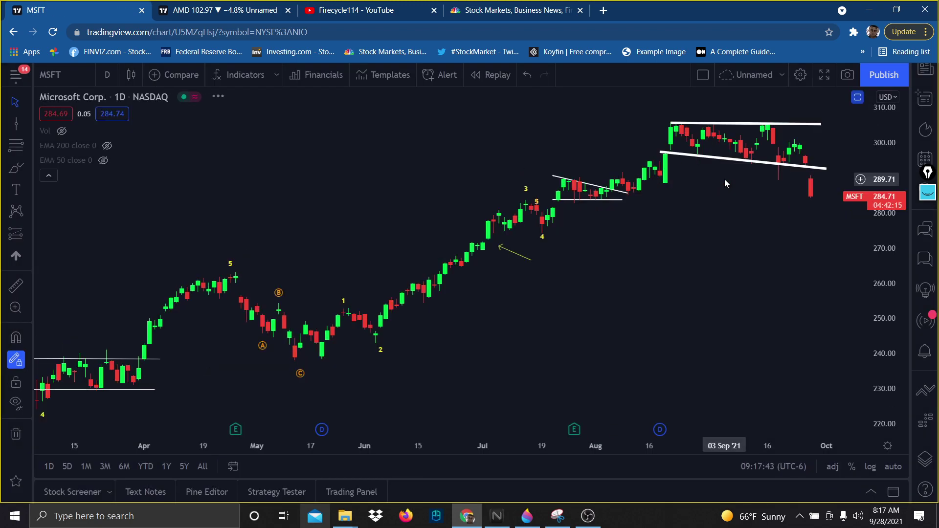
{"action": "type", "text": "FB"}
{"action": "key", "text": "Return"}
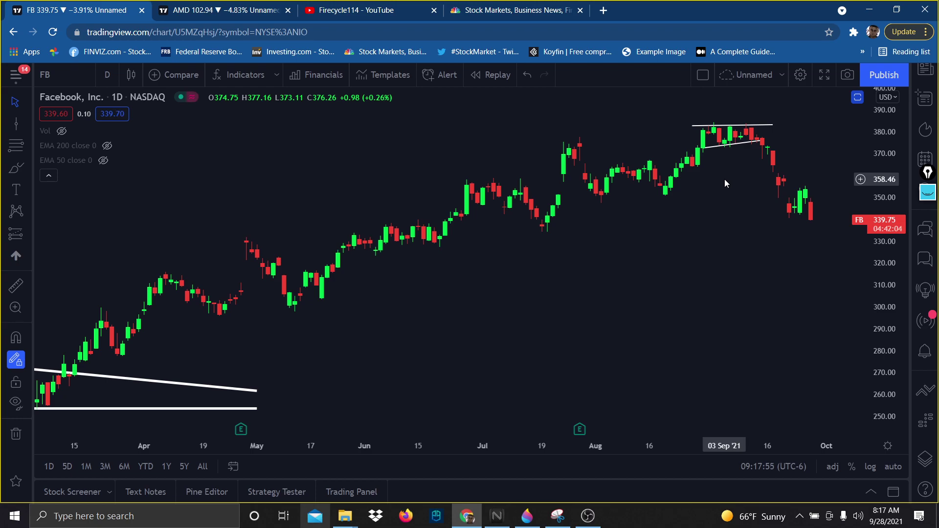
Return the chart to SPY and examine the daily candles from mid-June through September 2021
{"action": "type", "text": "SPY"}
{"action": "key", "text": "Return"}
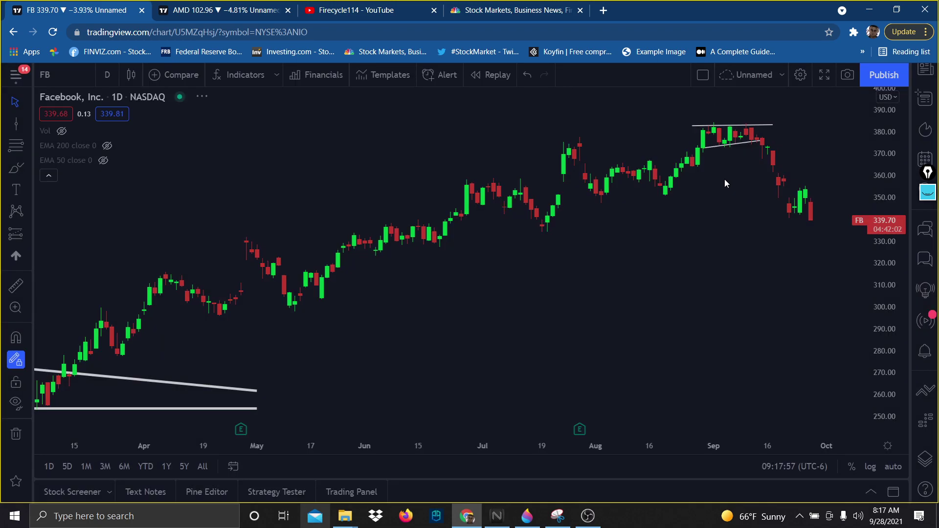
{"action": "scroll", "coordinate": [739, 245], "scroll_direction": "up", "scroll_amount": 3}
{"action": "left_click_drag", "start_coordinate": [697, 328], "coordinate": [608, 360]}
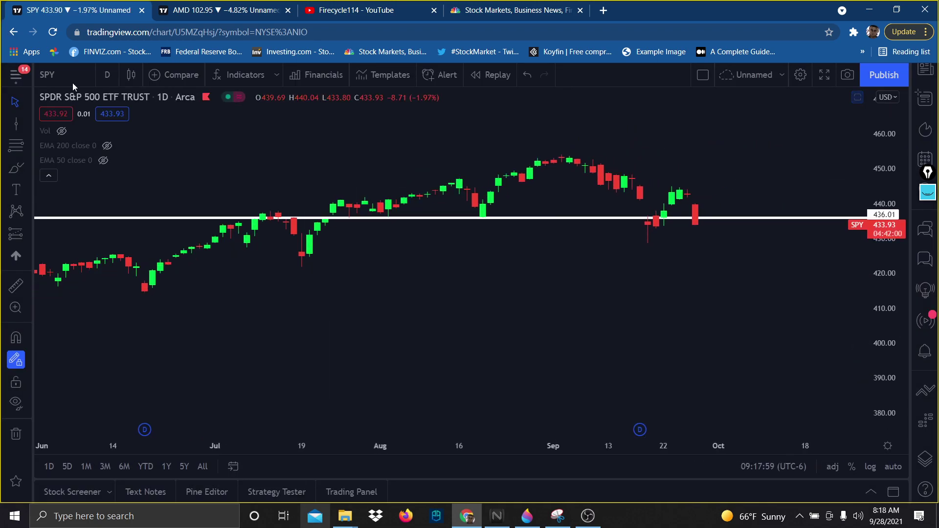
{"action": "left_click_drag", "start_coordinate": [905, 255], "coordinate": [829, 69]}
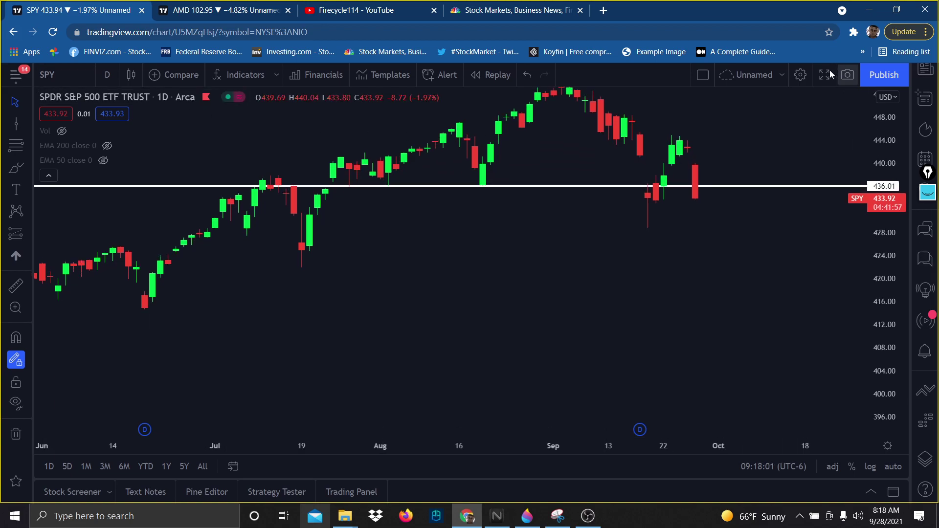
{"action": "left_click_drag", "start_coordinate": [789, 135], "coordinate": [790, 215]}
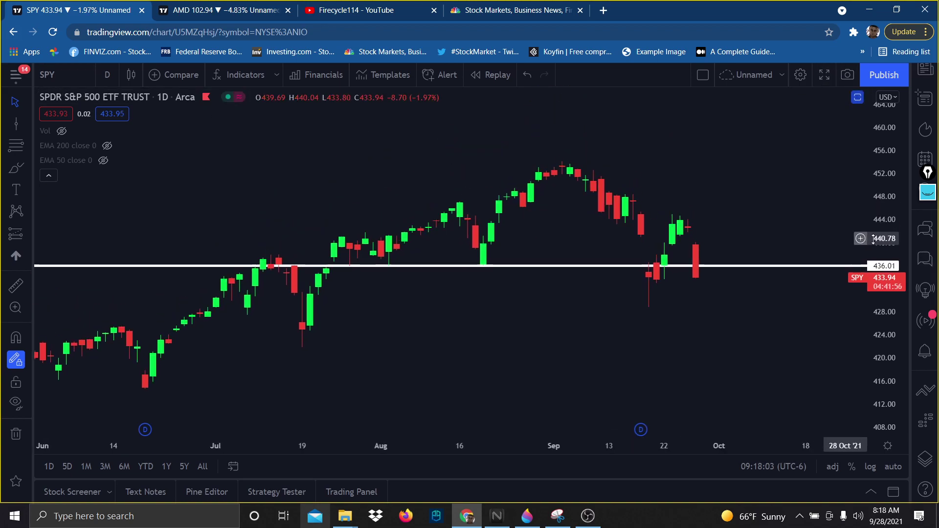
{"action": "left_click_drag", "start_coordinate": [874, 237], "coordinate": [872, 118]}
{"action": "scroll", "coordinate": [861, 123], "scroll_direction": "up", "scroll_amount": 1}
Mark SPY's three rounded tops, the September low and the ticker with the yellow pen, and clear all pen marks
{"action": "left_click", "coordinate": [927, 188]}
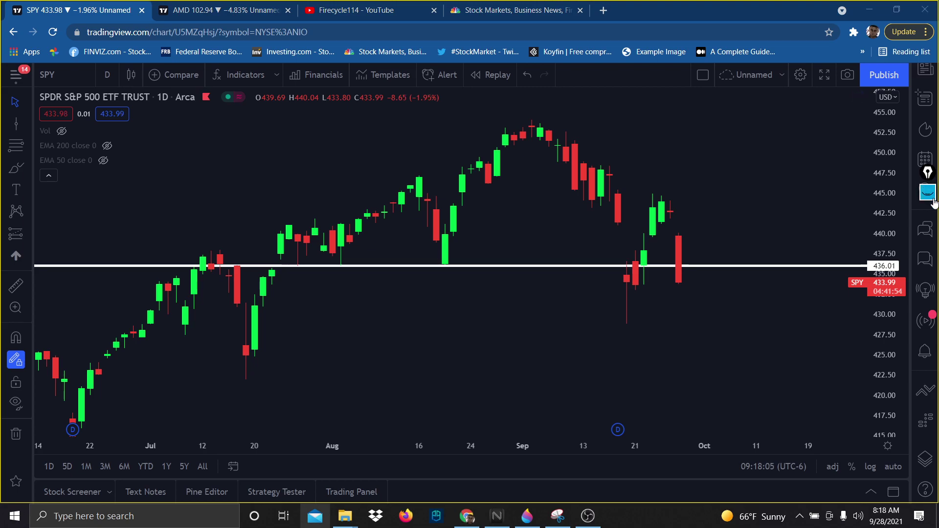
{"action": "left_click", "coordinate": [927, 193]}
{"action": "mouse_move", "coordinate": [929, 221]}
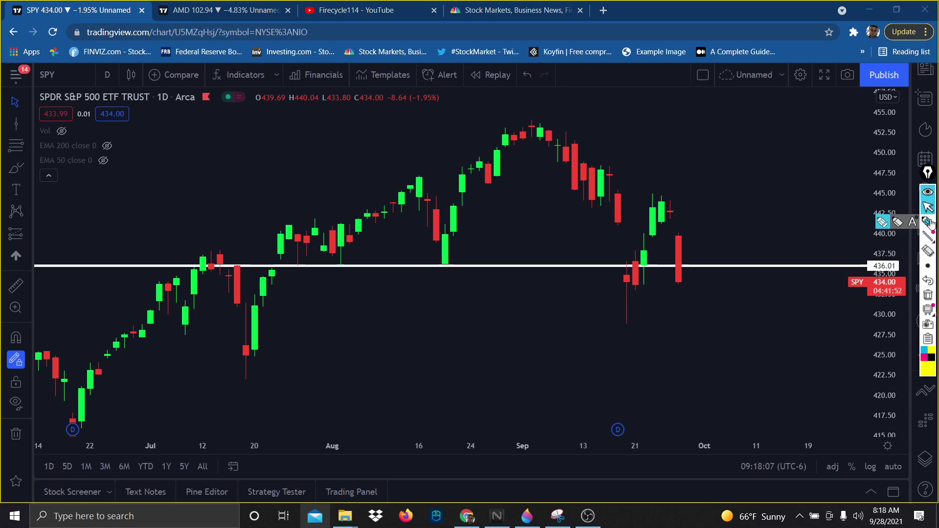
{"action": "left_click", "coordinate": [288, 215]}
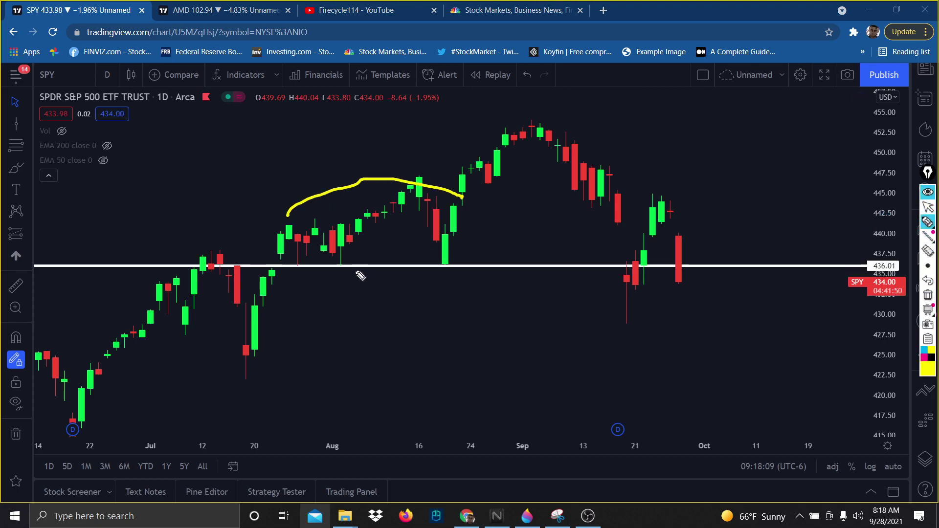
{"action": "left_click_drag", "start_coordinate": [477, 131], "coordinate": [566, 126]}
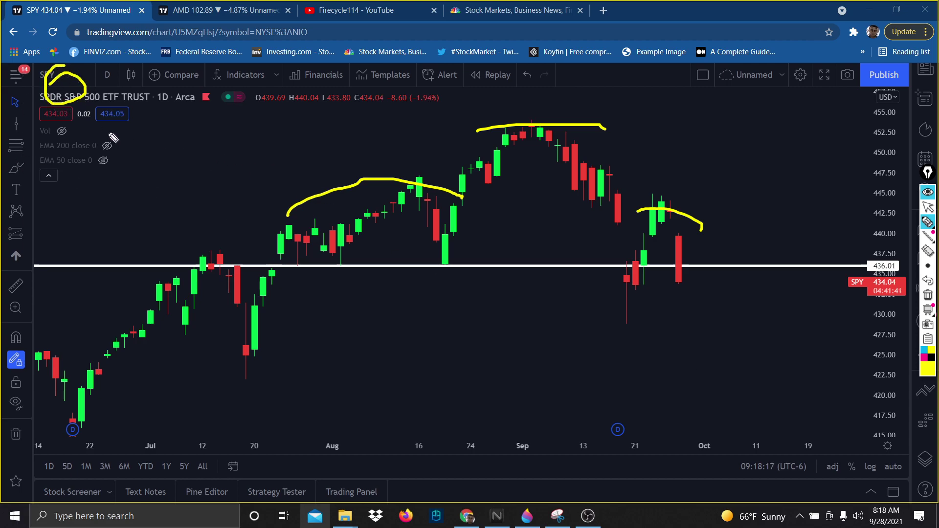
{"action": "key", "text": "ctrl+z"}
{"action": "mouse_move", "coordinate": [35, 63]}
{"action": "left_mouse_down"}
{"action": "mouse_move", "coordinate": [77, 69]}
{"action": "mouse_move", "coordinate": [31, 65]}
{"action": "left_mouse_up"}
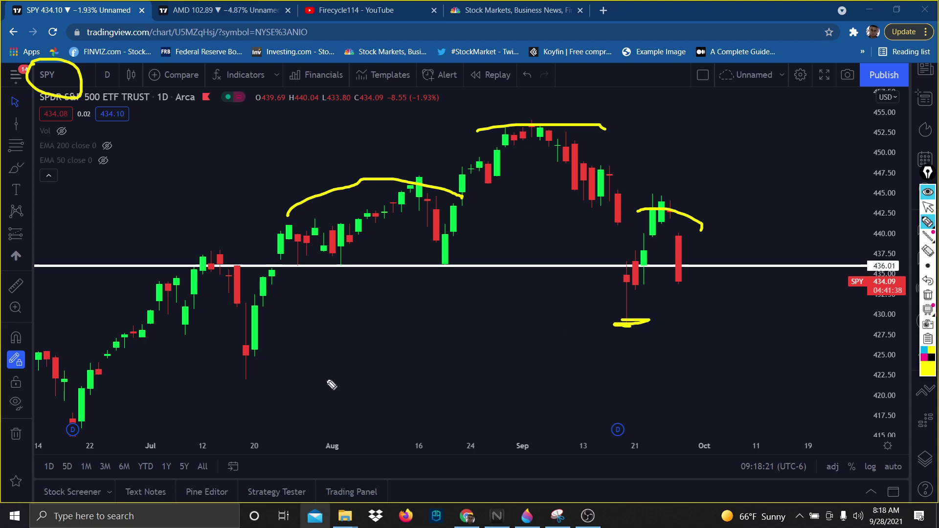
{"action": "left_click", "coordinate": [928, 295]}
{"action": "left_click", "coordinate": [927, 207]}
Measure SPY's pullback from the late August 2020 high to mid-November 2020
{"action": "scroll", "coordinate": [838, 190], "scroll_direction": "down", "scroll_amount": 5}
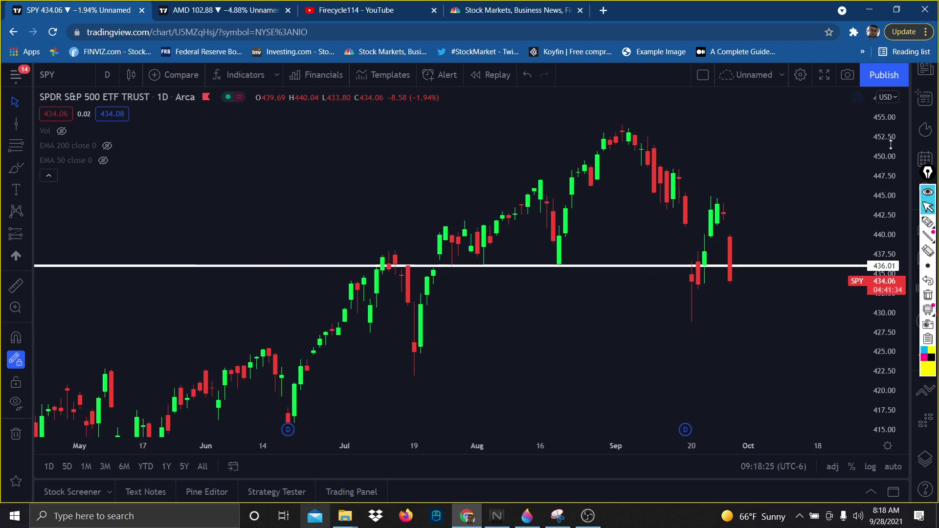
{"action": "scroll", "coordinate": [798, 350], "scroll_direction": "down", "scroll_amount": 1}
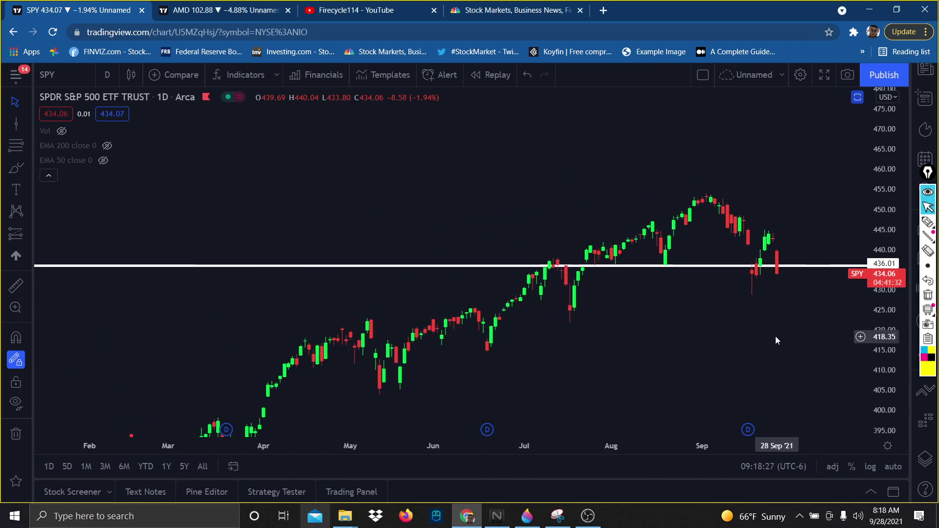
{"action": "scroll", "coordinate": [774, 327], "scroll_direction": "down", "scroll_amount": 1}
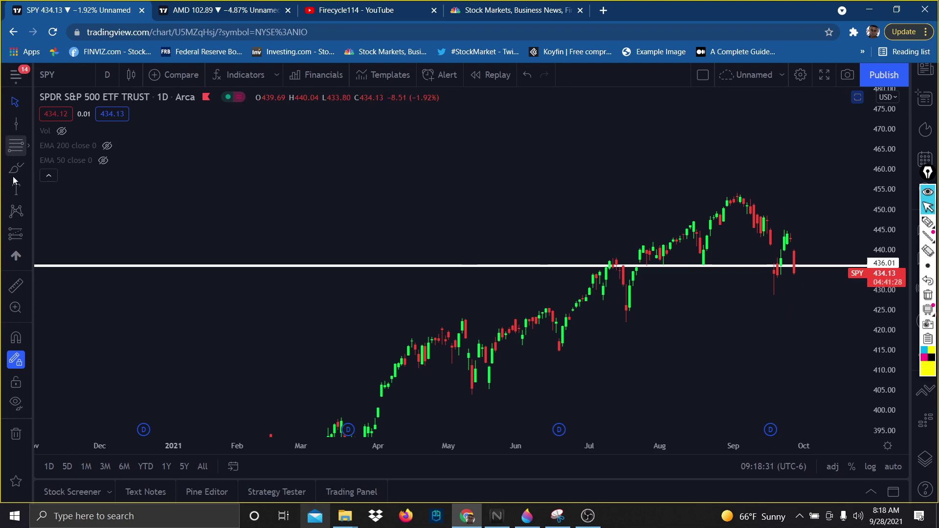
{"action": "scroll", "coordinate": [683, 339], "scroll_direction": "down", "scroll_amount": 3}
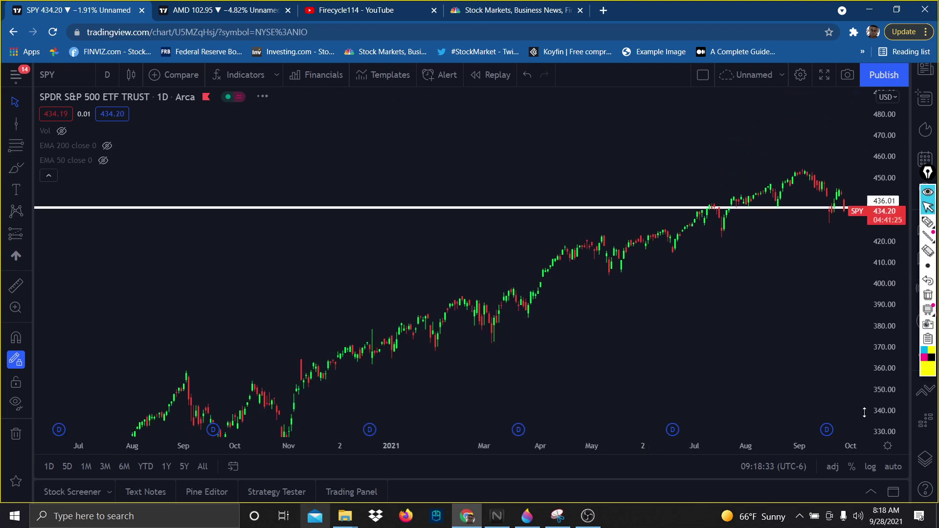
{"action": "left_click_drag", "start_coordinate": [864, 412], "coordinate": [864, 428]}
{"action": "left_click_drag", "start_coordinate": [531, 327], "coordinate": [689, 218]}
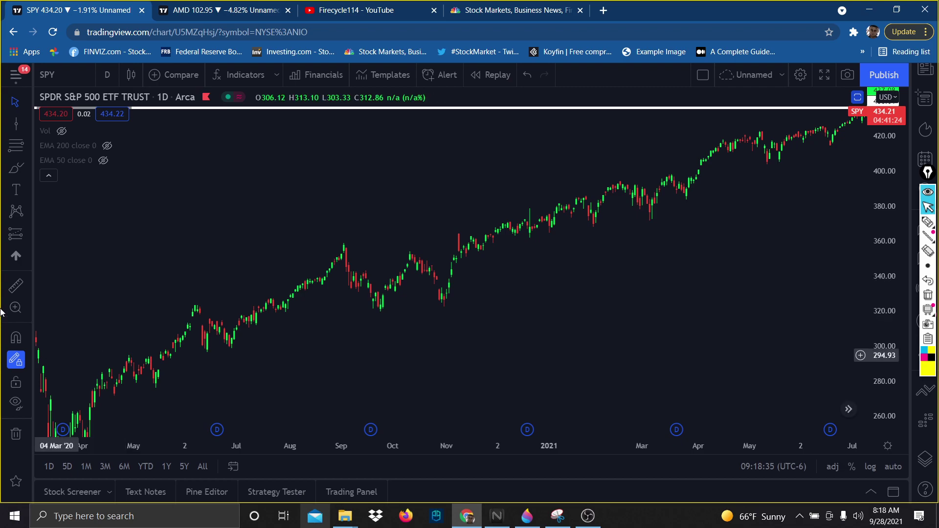
{"action": "left_click", "coordinate": [15, 285]}
{"action": "left_click", "coordinate": [335, 244]}
{"action": "left_click", "coordinate": [449, 293]}
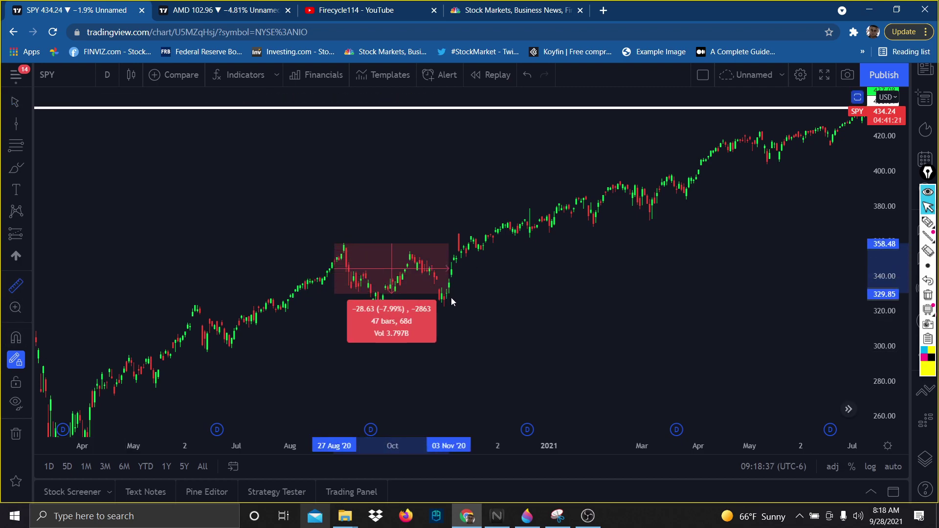
{"action": "left_click", "coordinate": [476, 314]}
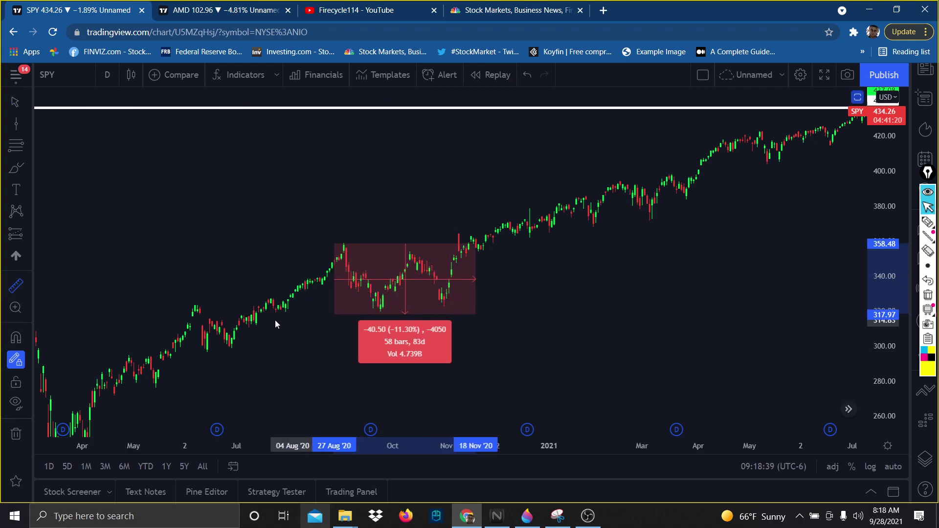
Measure SPY's dip from the 8 June 2020 high to 17 July 2020
{"action": "left_click", "coordinate": [196, 308]}
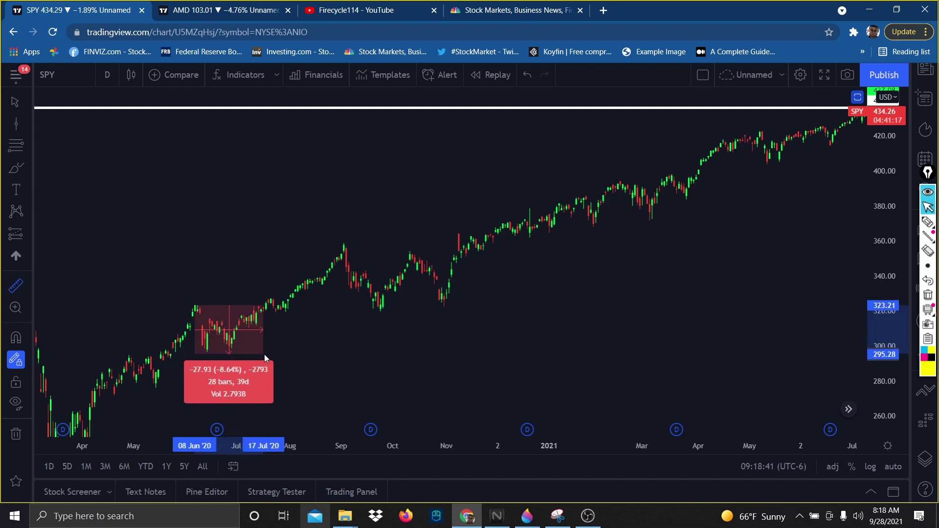
{"action": "left_click", "coordinate": [264, 354]}
{"action": "left_click", "coordinate": [15, 102]}
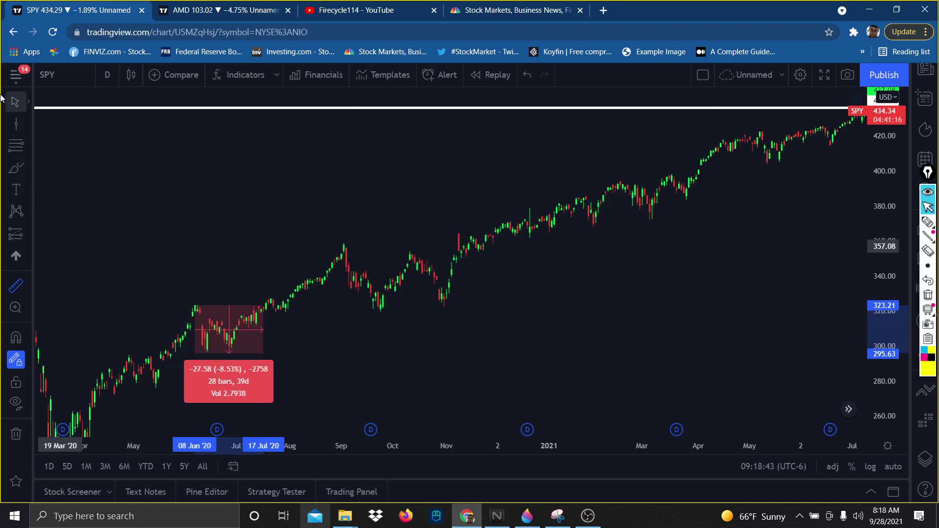
{"action": "left_click_drag", "start_coordinate": [734, 344], "coordinate": [475, 475]}
{"action": "mouse_move", "coordinate": [928, 310]}
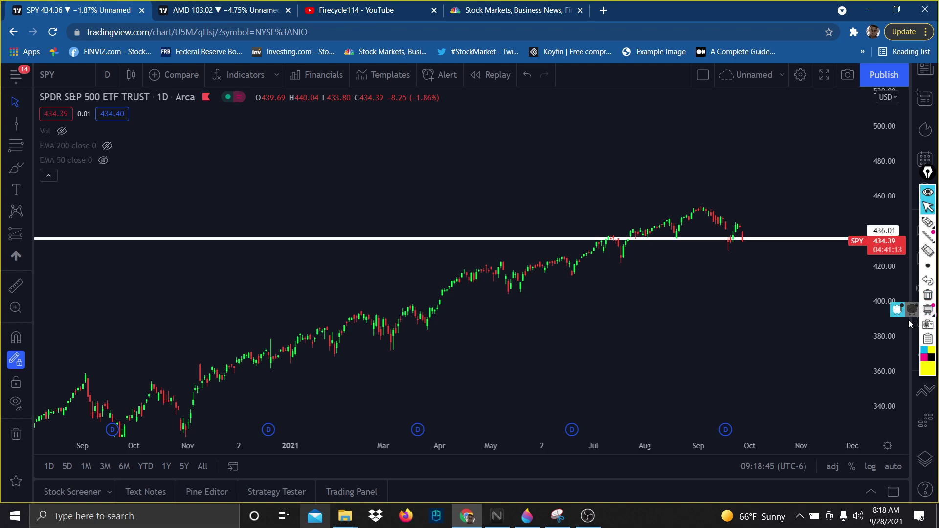
{"action": "left_click", "coordinate": [925, 98]}
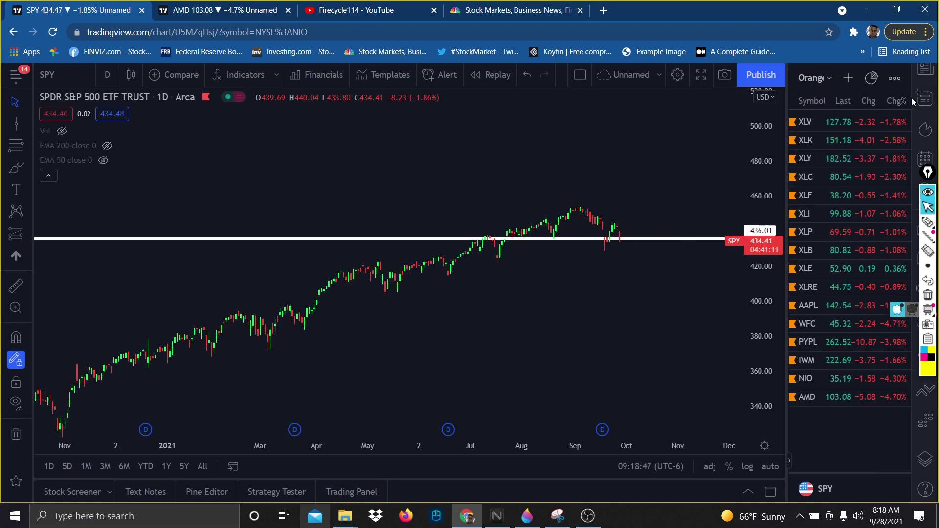
{"action": "left_click", "coordinate": [924, 77]}
Measure SPY's decline from the early September 2021 high to the September low, and dismiss the measurement
{"action": "scroll", "coordinate": [774, 158], "scroll_direction": "up", "scroll_amount": 3}
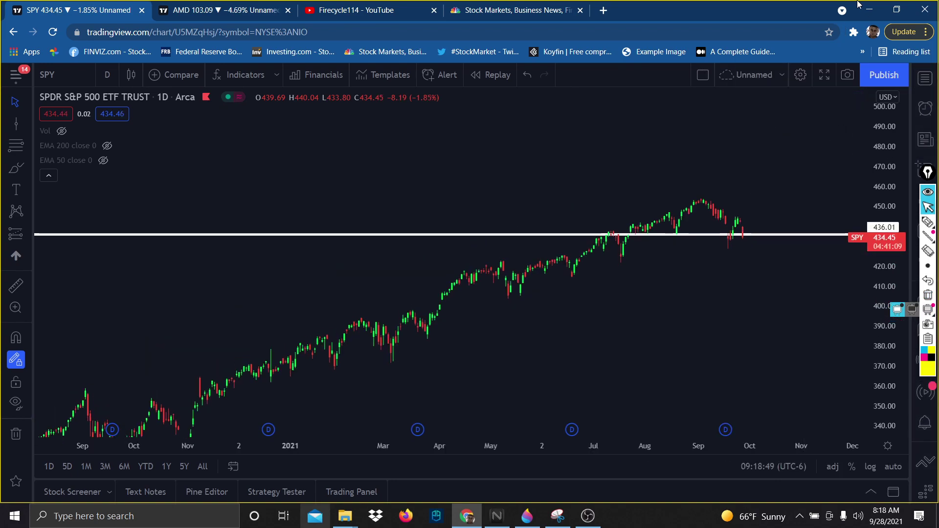
{"action": "scroll", "coordinate": [775, 159], "scroll_direction": "up", "scroll_amount": 1}
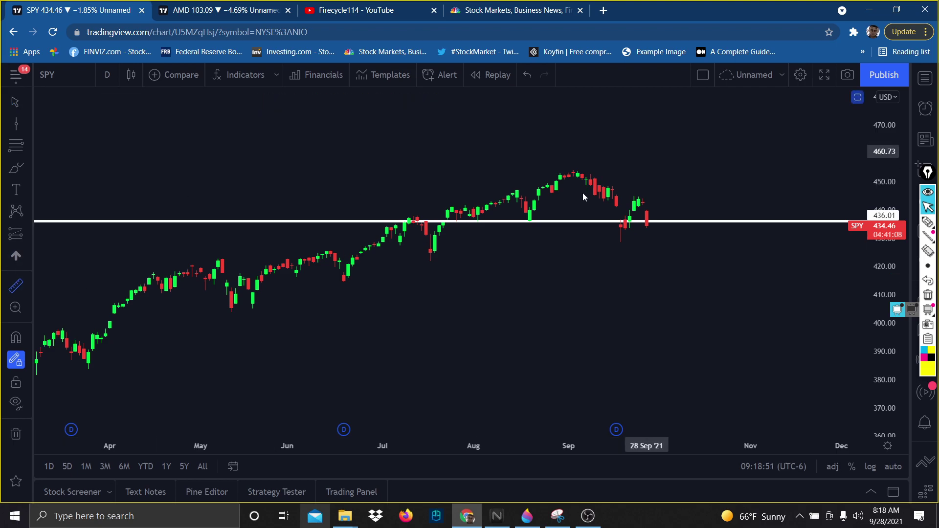
{"action": "left_click", "coordinate": [572, 174]}
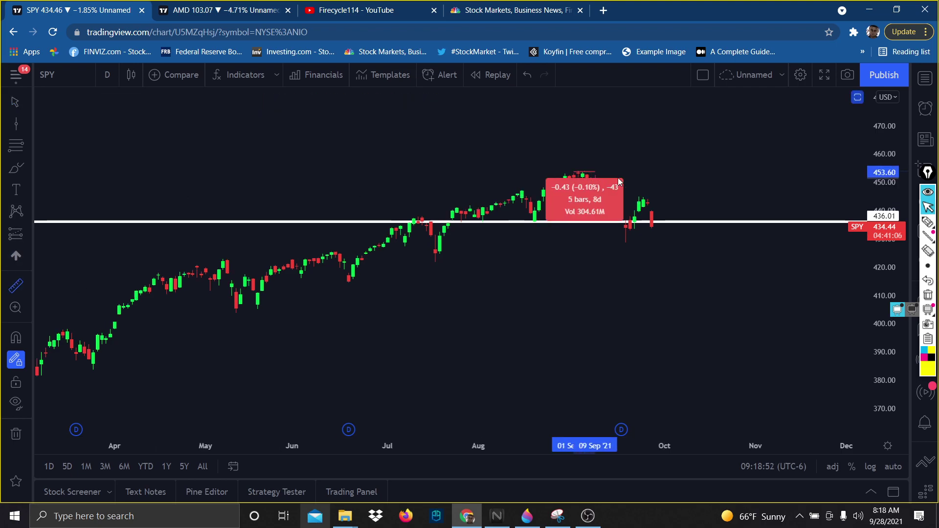
{"action": "left_click", "coordinate": [684, 239]}
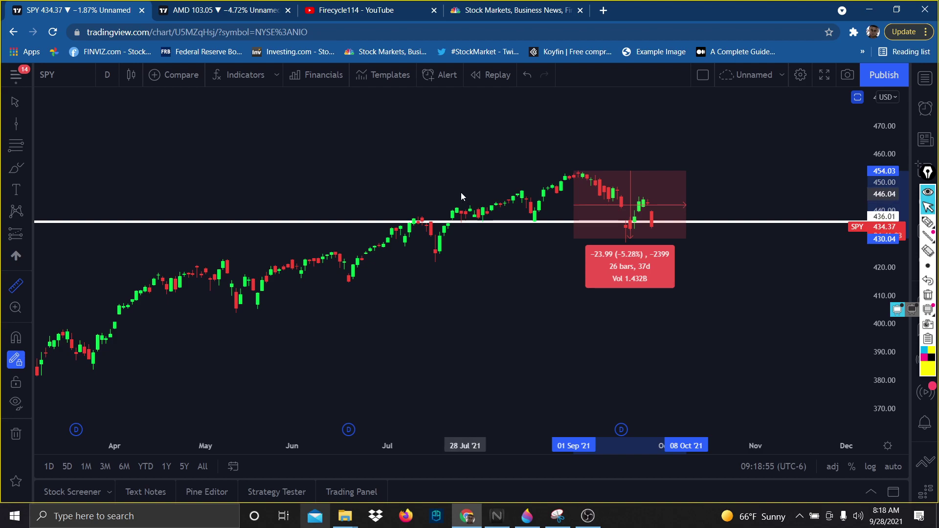
{"action": "left_click", "coordinate": [286, 160]}
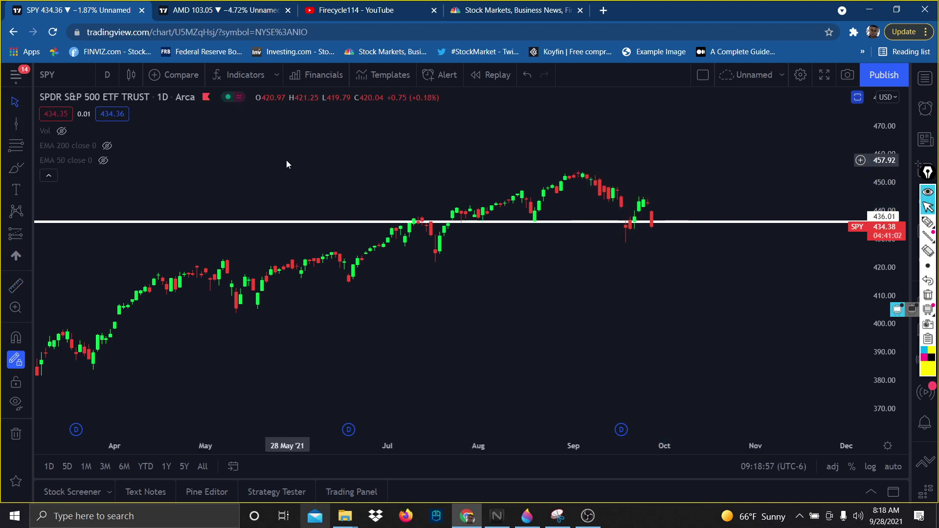
Delete the white horizontal line at 436.01 from the SPY chart
{"action": "left_click", "coordinate": [470, 223]}
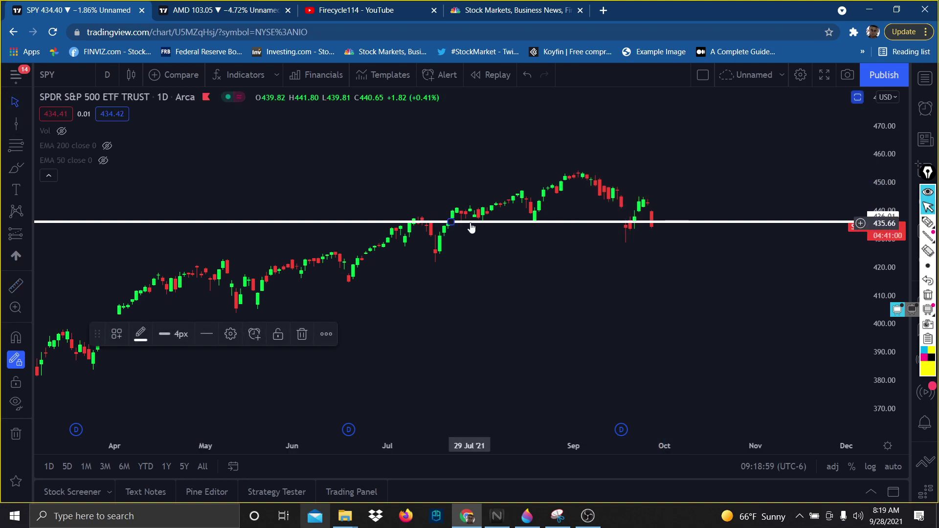
{"action": "key", "text": "Delete"}
{"action": "left_click_drag", "start_coordinate": [890, 262], "coordinate": [797, 128]}
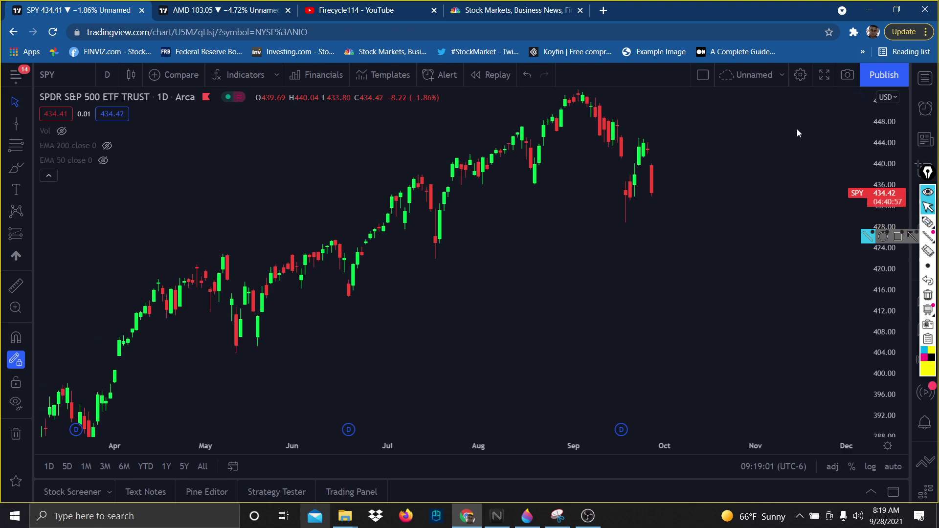
{"action": "scroll", "coordinate": [706, 180], "scroll_direction": "up", "scroll_amount": 3}
{"action": "left_click_drag", "start_coordinate": [706, 180], "coordinate": [713, 203]}
Load the QQQ daily chart
{"action": "type", "text": "Qqq"}
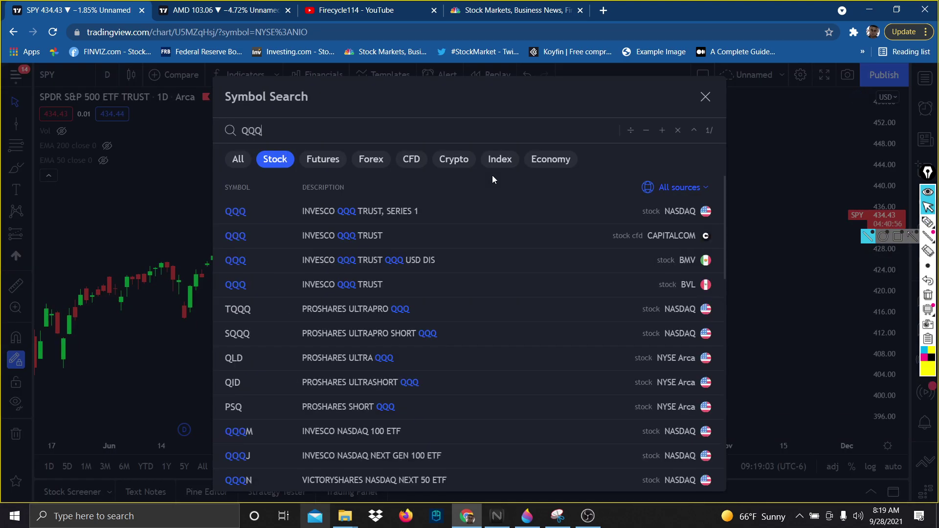
{"action": "key", "text": "Return"}
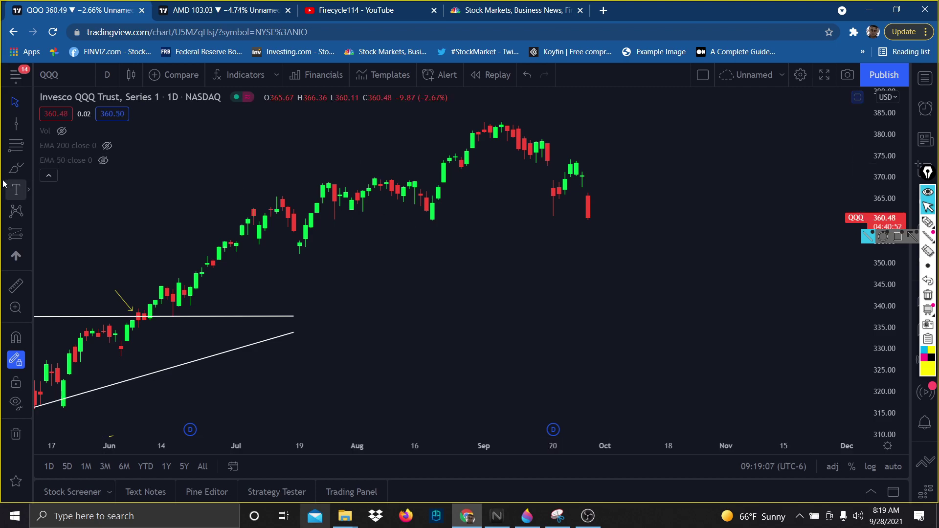
Brush yellow marks over QQQ's August and September tops and under its September low, and undo the strokes
{"action": "left_click", "coordinate": [14, 169]}
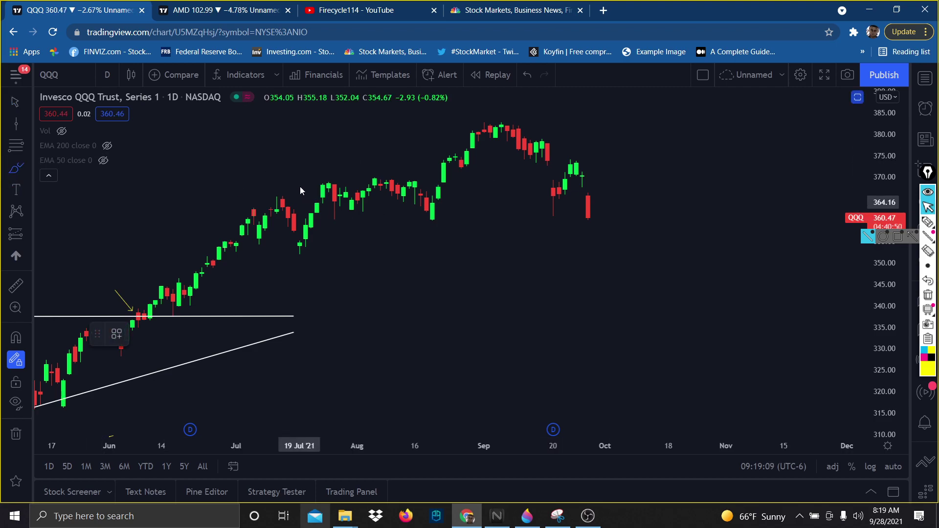
{"action": "left_click_drag", "start_coordinate": [299, 198], "coordinate": [399, 182]}
{"action": "left_click_drag", "start_coordinate": [454, 142], "coordinate": [566, 143]}
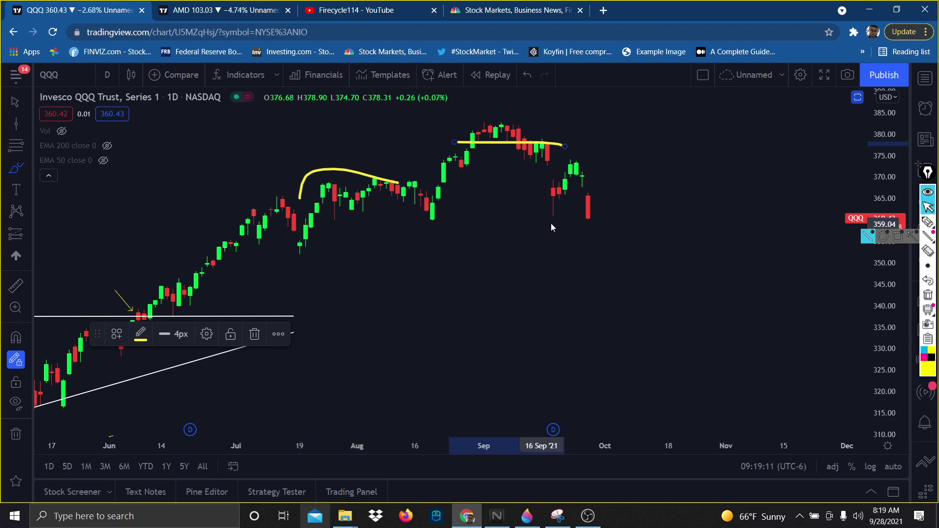
{"action": "left_click_drag", "start_coordinate": [551, 223], "coordinate": [566, 223]}
{"action": "key", "text": "ctrl+z"}
{"action": "key", "text": "ctrl+z"}
{"action": "key", "text": "ctrl+z"}
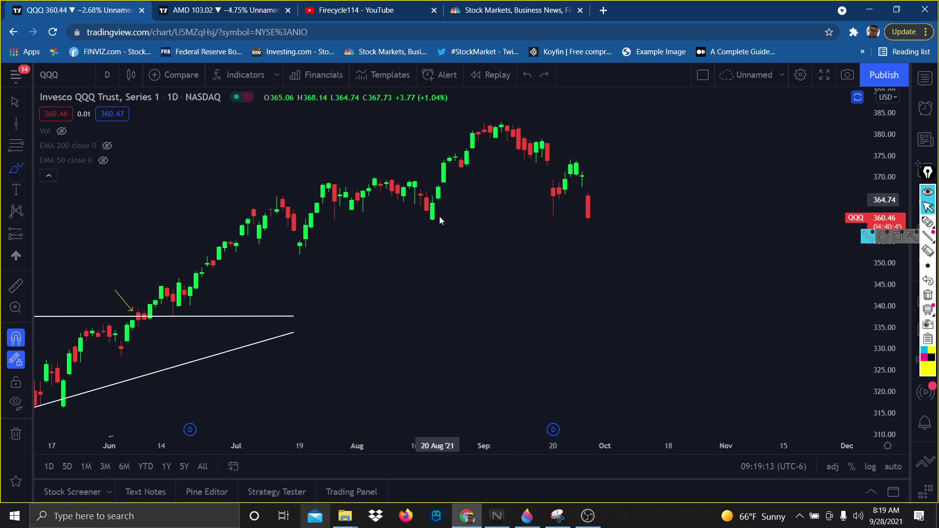
Brush a rising yellow support line from QQQ's mid-July low through the September lows to mid-October, and undo it
{"action": "left_click_drag", "start_coordinate": [292, 253], "coordinate": [674, 196]}
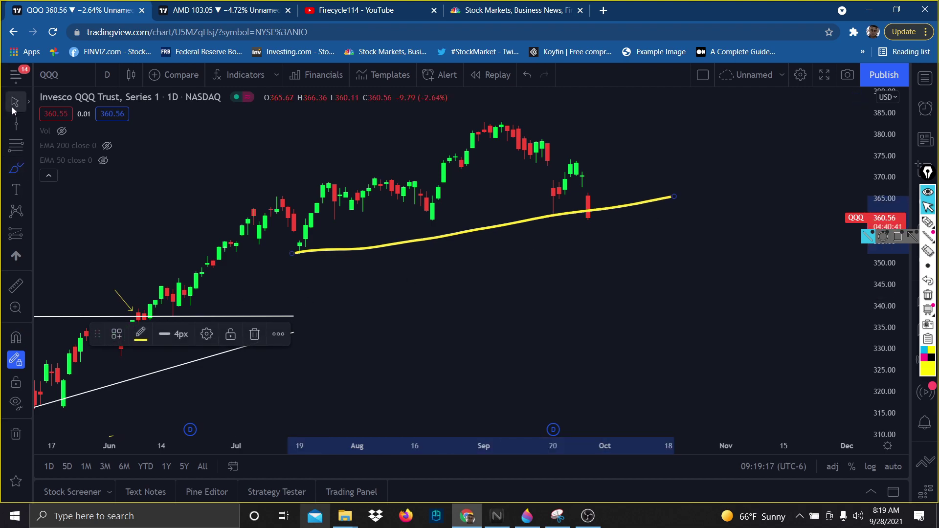
{"action": "left_click", "coordinate": [309, 134]}
{"action": "key", "text": "ctrl+z"}
Load the AAPL daily chart
{"action": "type", "text": "A"}
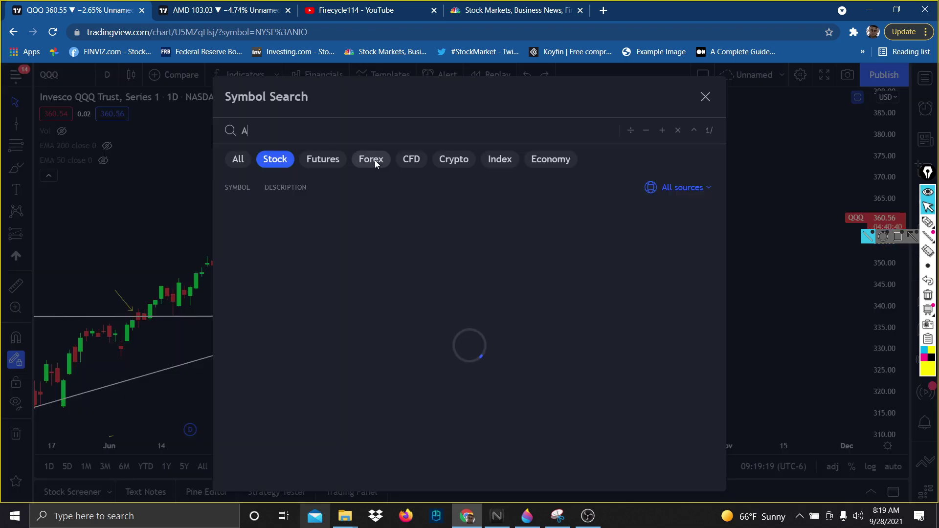
{"action": "type", "text": "APL"}
{"action": "key", "text": "Return"}
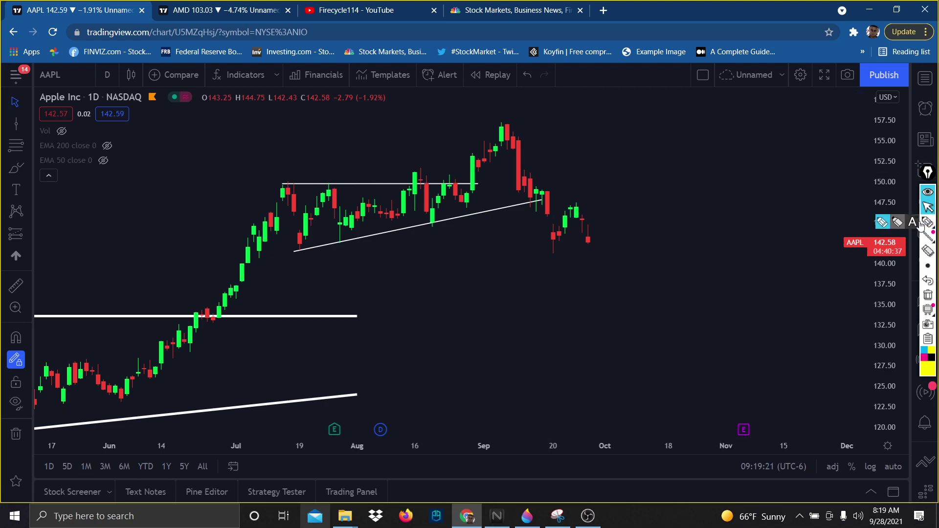
Draw a yellow freehand support line under AAPL's lows from early July to late September, and clear the annotation
{"action": "left_click", "coordinate": [927, 222]}
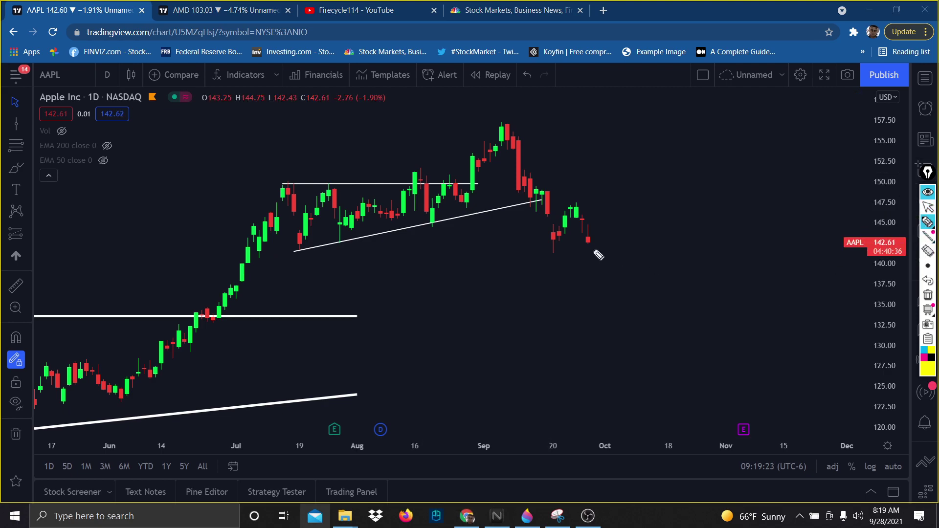
{"action": "left_click_drag", "start_coordinate": [591, 248], "coordinate": [378, 253]}
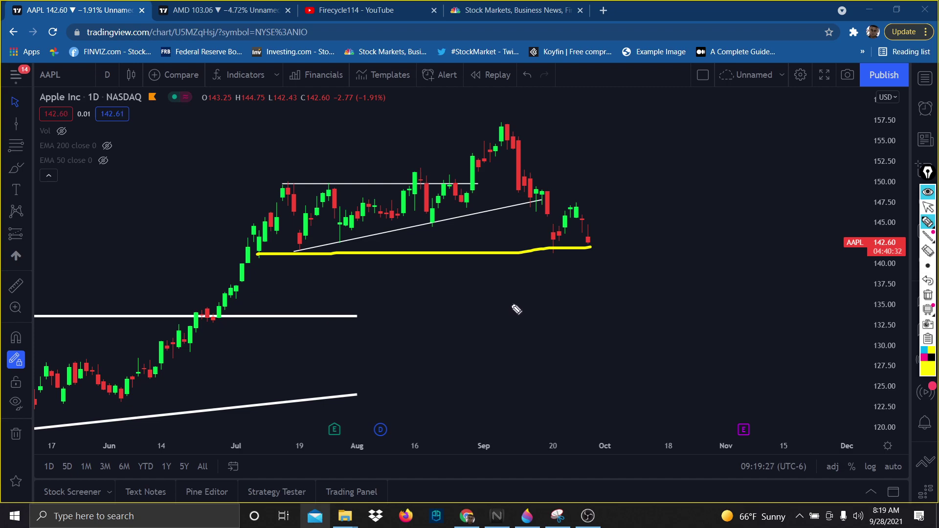
{"action": "left_click", "coordinate": [928, 207]}
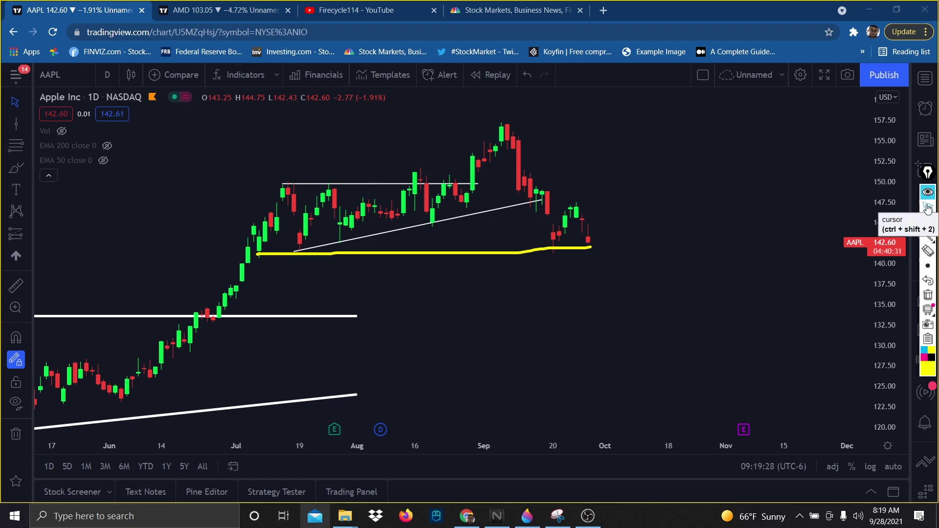
{"action": "left_click", "coordinate": [928, 295]}
Look at AAPL's price action back to April and load the FB daily chart
{"action": "scroll", "coordinate": [651, 239], "scroll_direction": "down", "scroll_amount": 2}
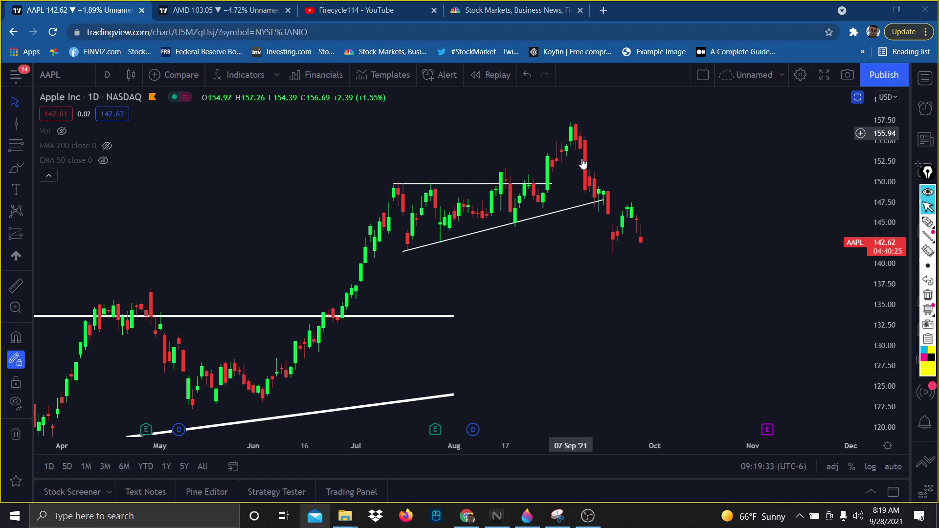
{"action": "type", "text": "FB"}
{"action": "key", "text": "Return"}
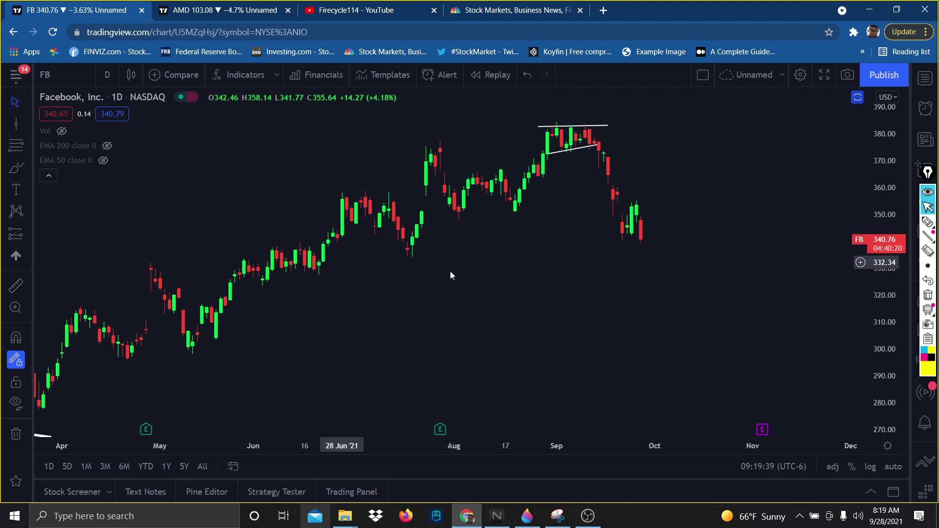
Load the MSFT daily chart and examine the late September candles against the lower white channel line
{"action": "type", "text": "MSFT"}
{"action": "key", "text": "Return"}
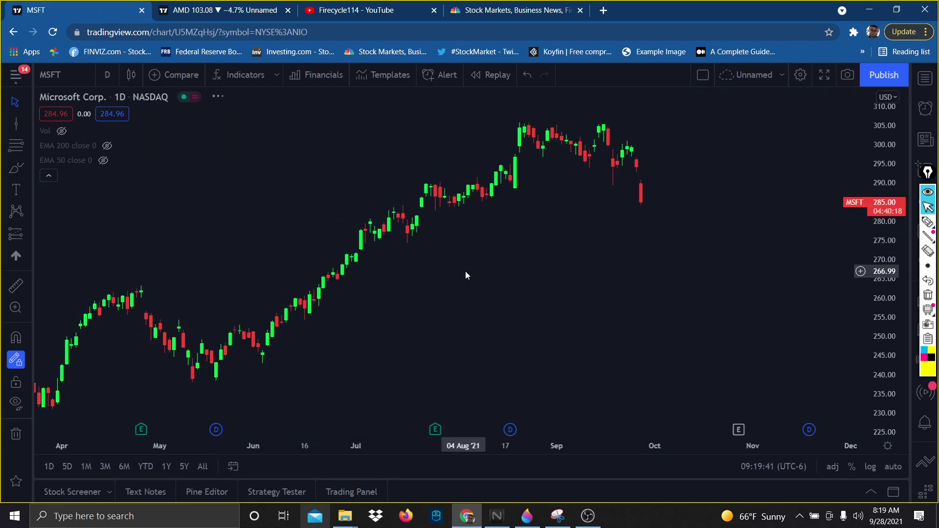
{"action": "scroll", "coordinate": [618, 160], "scroll_direction": "up", "scroll_amount": 5}
{"action": "left_click_drag", "start_coordinate": [669, 260], "coordinate": [702, 293]}
{"action": "mouse_move", "coordinate": [918, 238]}
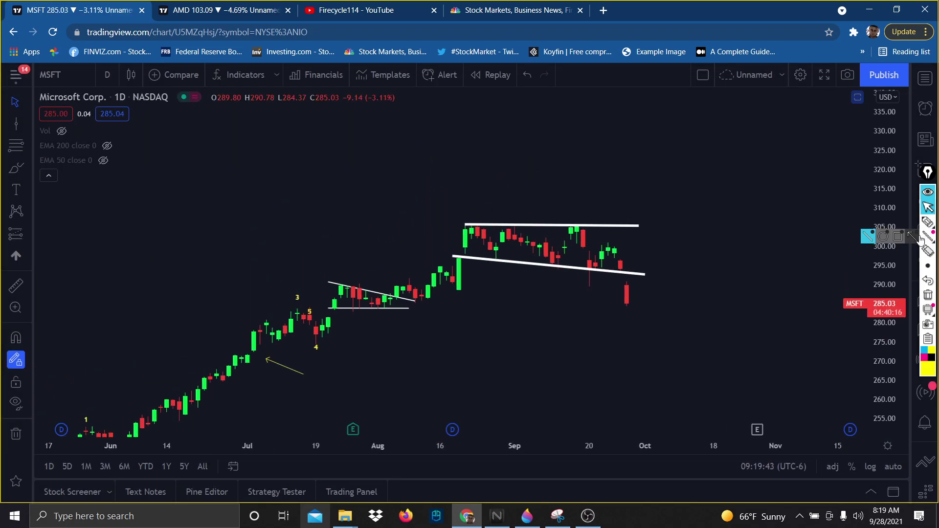
{"action": "left_click_drag", "start_coordinate": [894, 292], "coordinate": [894, 90]}
{"action": "scroll", "coordinate": [534, 282], "scroll_direction": "up", "scroll_amount": 3}
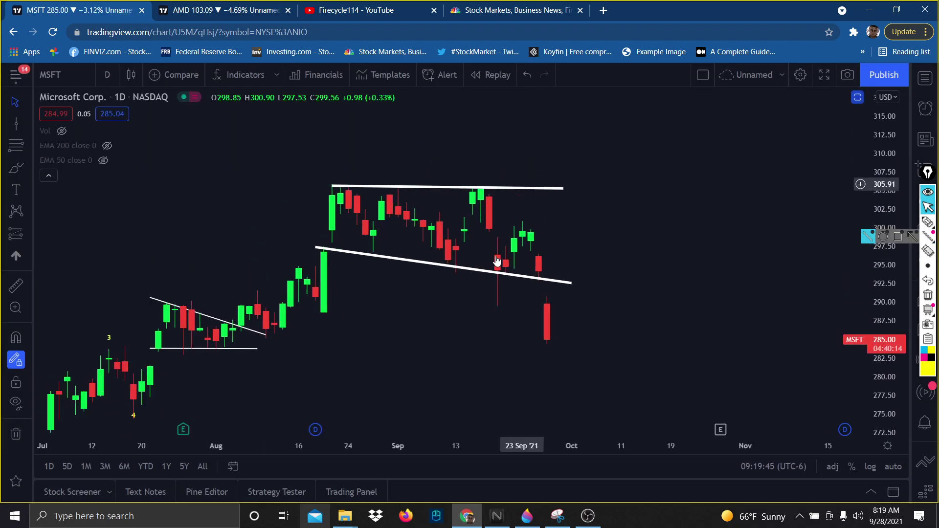
{"action": "left_click_drag", "start_coordinate": [504, 253], "coordinate": [553, 248]}
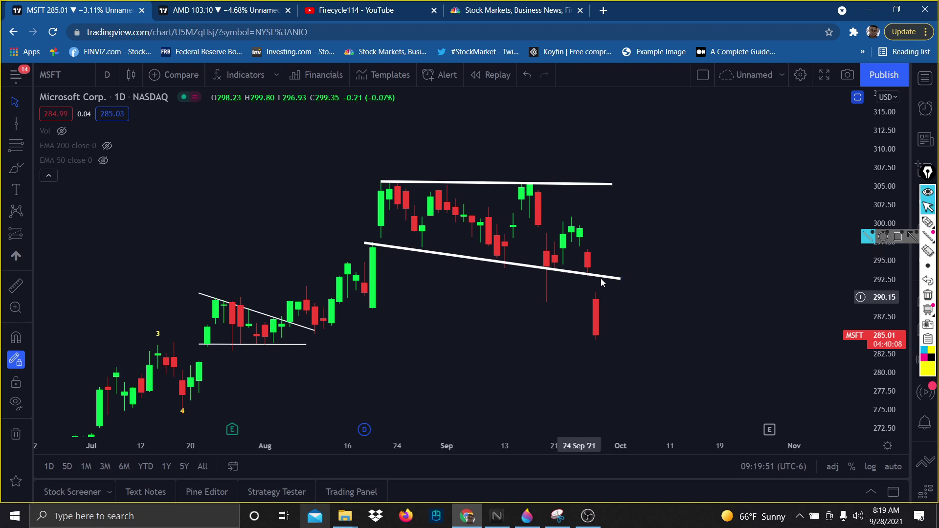
Load the SPY daily chart and examine its price action from May through late September 2021
{"action": "type", "text": "S"}
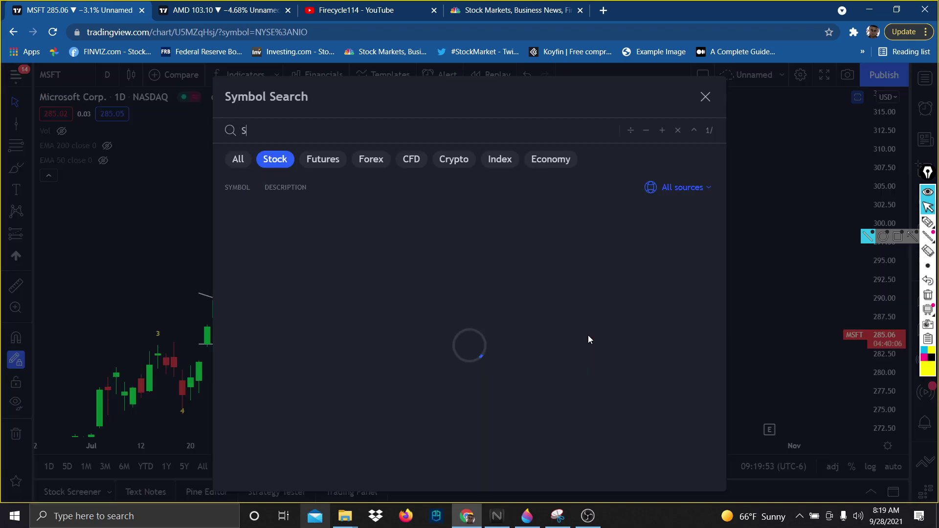
{"action": "type", "text": "PY"}
{"action": "key", "text": "Return"}
{"action": "type", "text": "SPY"}
{"action": "key", "text": "Return"}
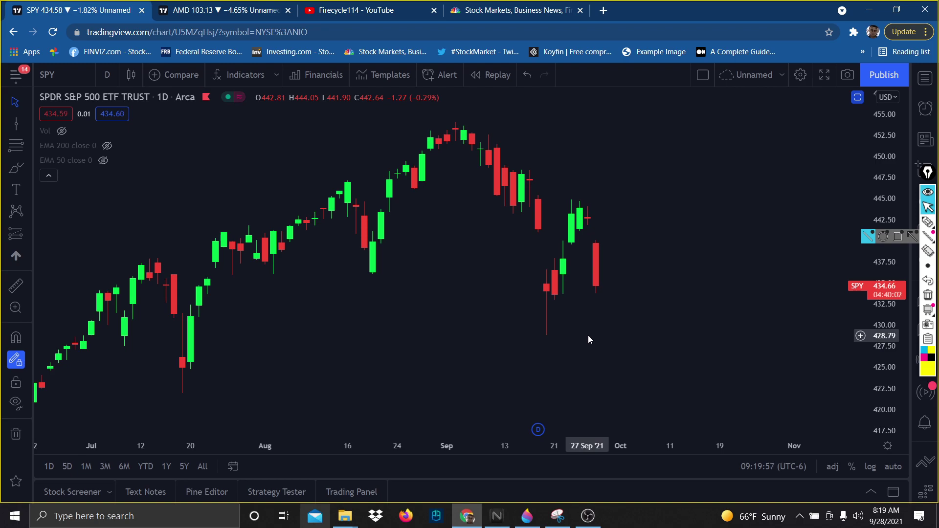
{"action": "left_click_drag", "start_coordinate": [893, 168], "coordinate": [851, 230]}
{"action": "scroll", "coordinate": [826, 207], "scroll_direction": "down", "scroll_amount": 3}
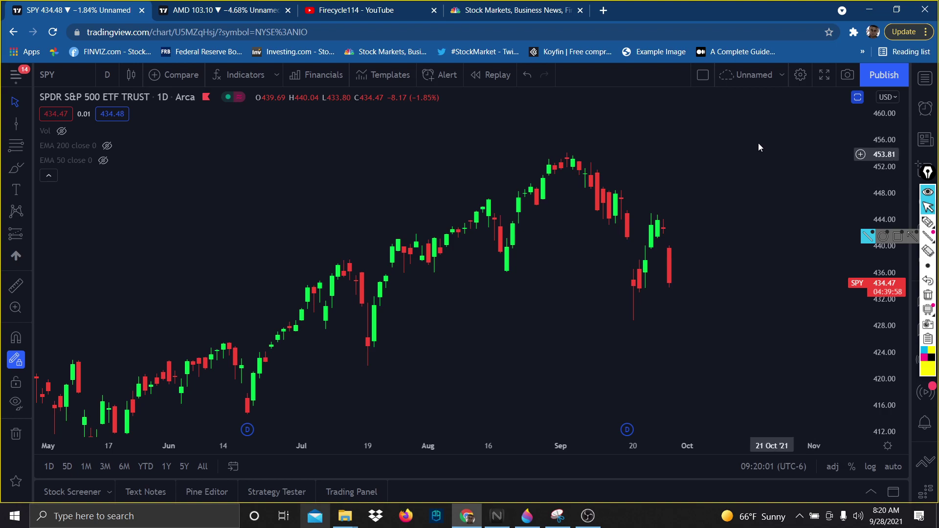
{"action": "left_click_drag", "start_coordinate": [758, 143], "coordinate": [788, 132]}
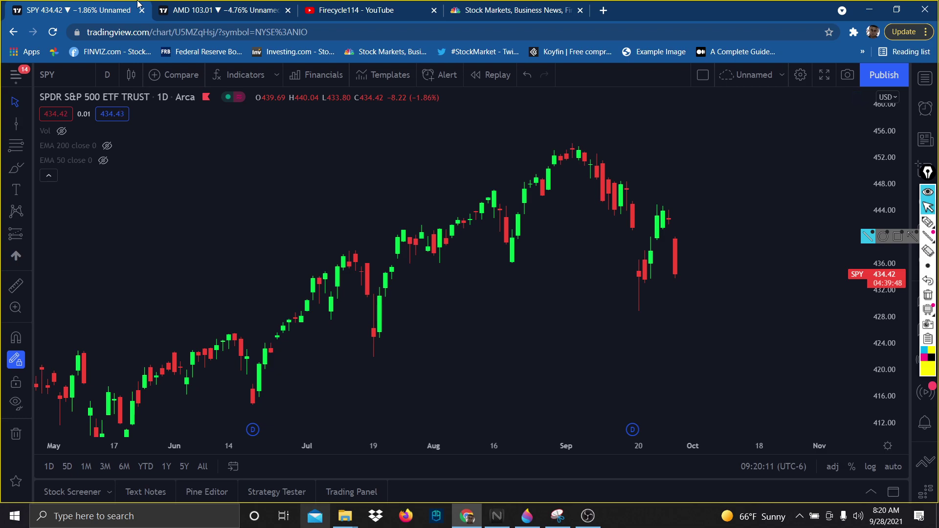
Switch to the AMD chart and examine price within the white triangle from August to October
{"action": "left_click", "coordinate": [201, 11]}
{"action": "scroll", "coordinate": [297, 118], "scroll_direction": "up", "scroll_amount": 3}
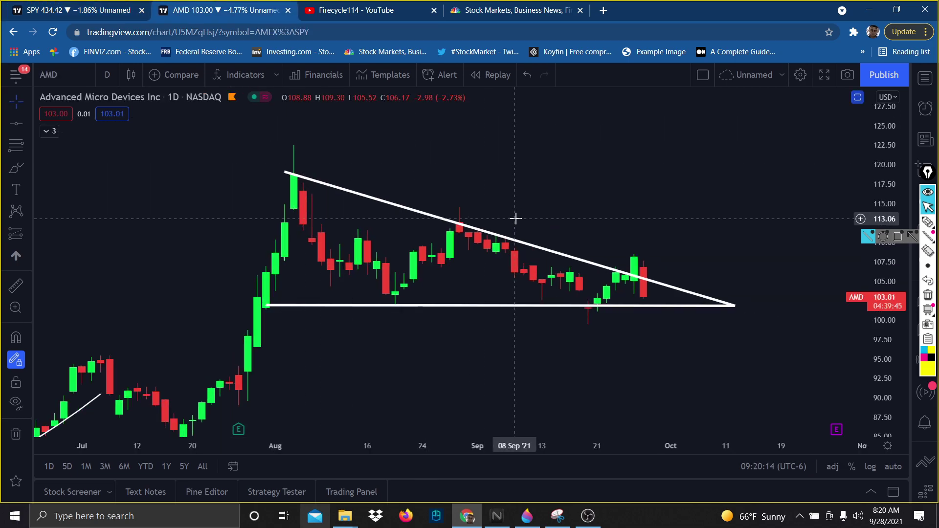
{"action": "scroll", "coordinate": [516, 219], "scroll_direction": "down", "scroll_amount": 2}
{"action": "left_click_drag", "start_coordinate": [506, 373], "coordinate": [480, 357]}
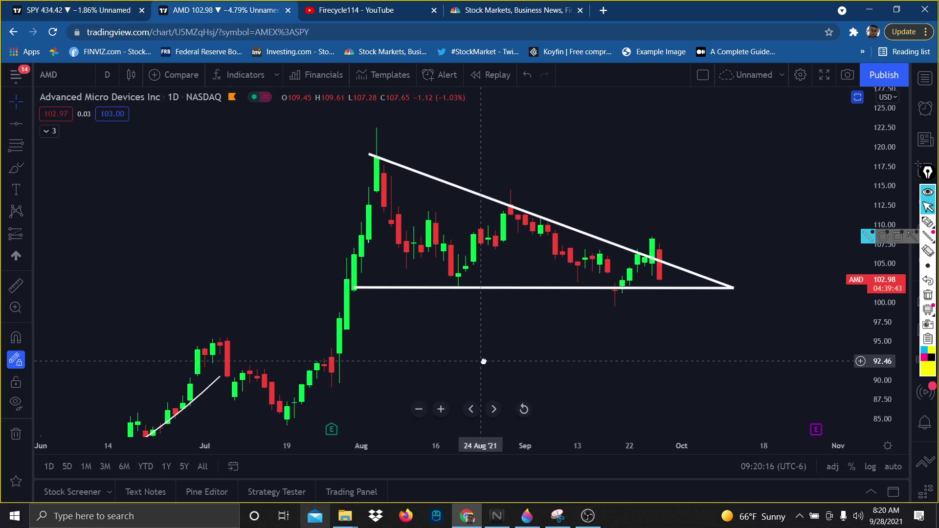
Look through the YouTube channel's uploaded videos and return to the SPY chart
{"action": "left_click", "coordinate": [400, 5]}
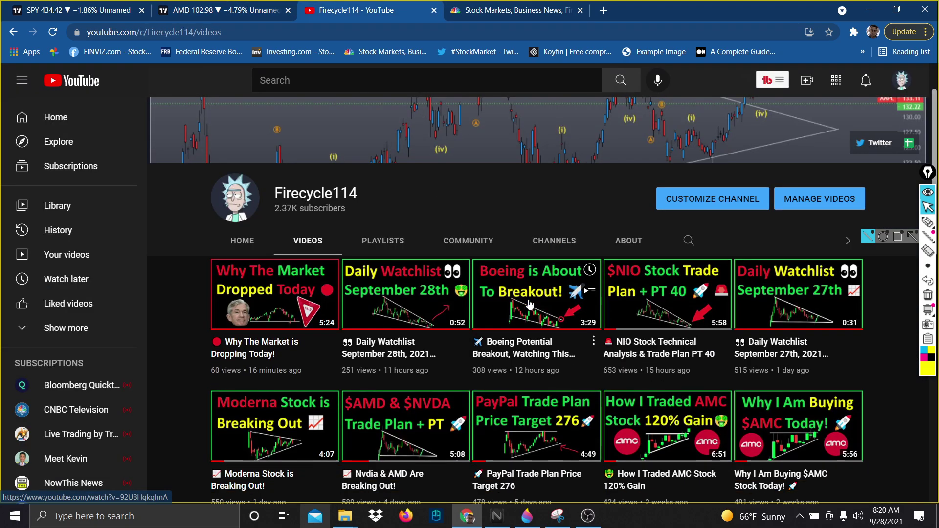
{"action": "scroll", "coordinate": [528, 299], "scroll_direction": "down", "scroll_amount": 3}
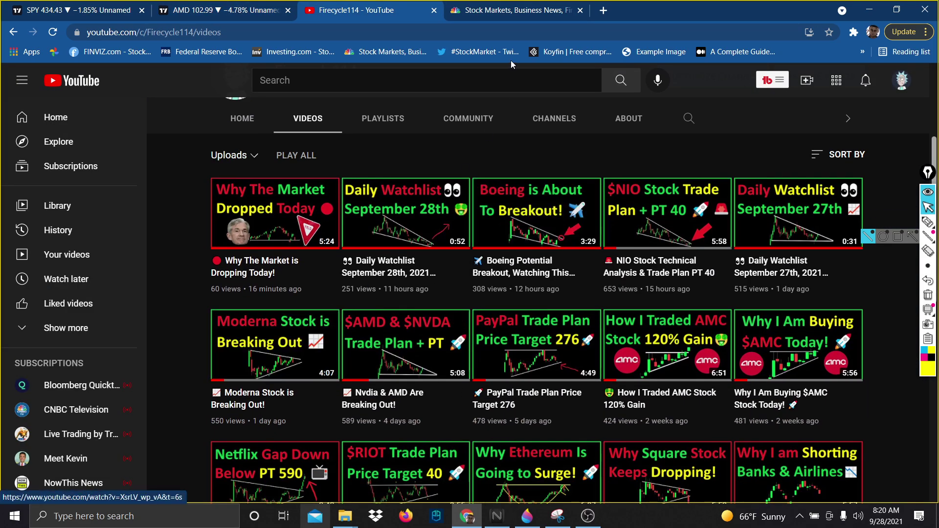
{"action": "left_click", "coordinate": [236, 6]}
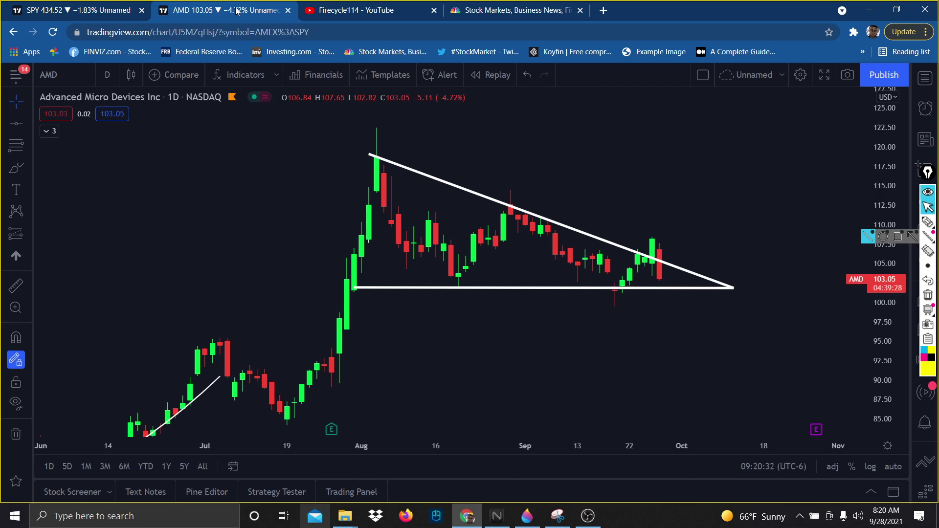
{"action": "left_click", "coordinate": [99, 5]}
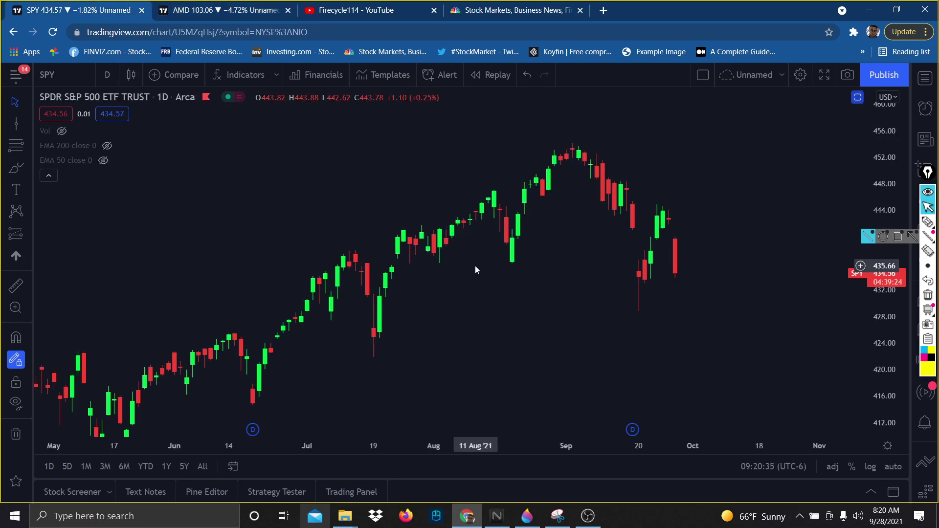
View the BAC daily chart with its marked gap levels and reload the SPY chart
{"action": "type", "text": "BAC"}
{"action": "key", "text": "Return"}
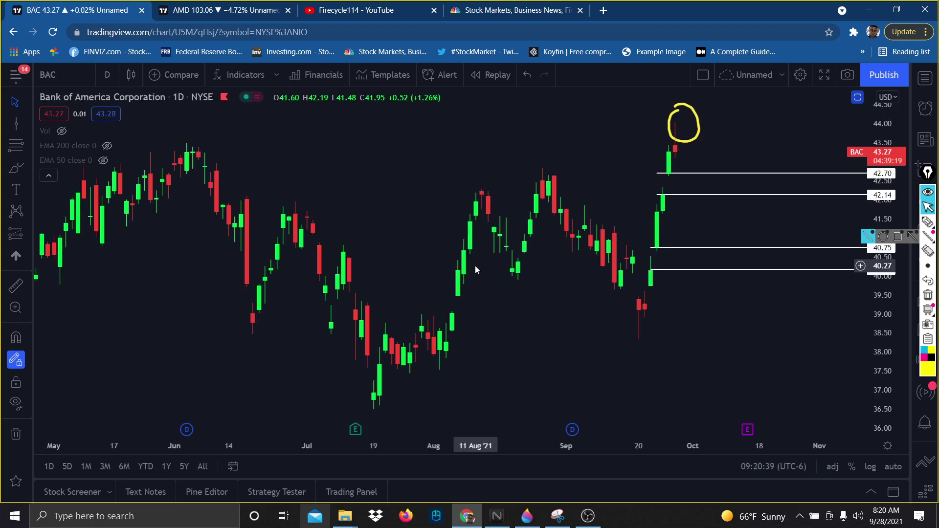
{"action": "type", "text": "SPY"}
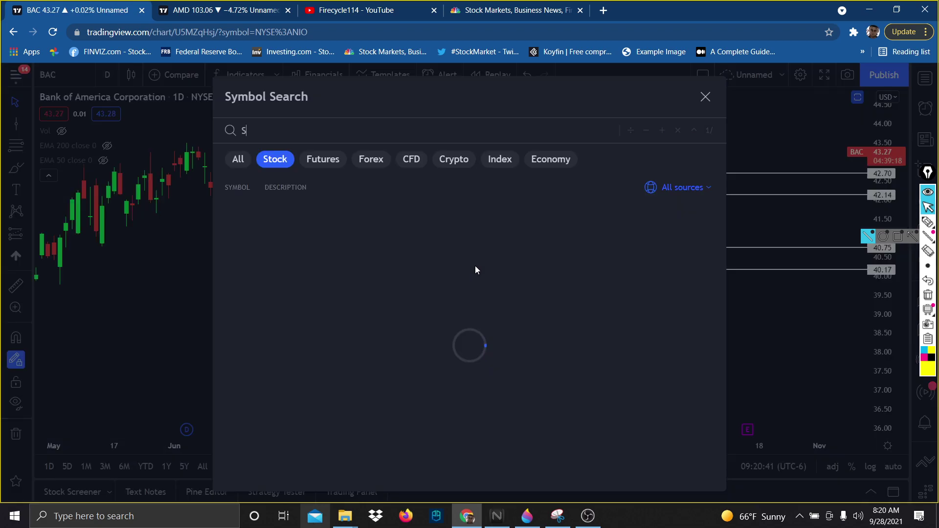
{"action": "key", "text": "Return"}
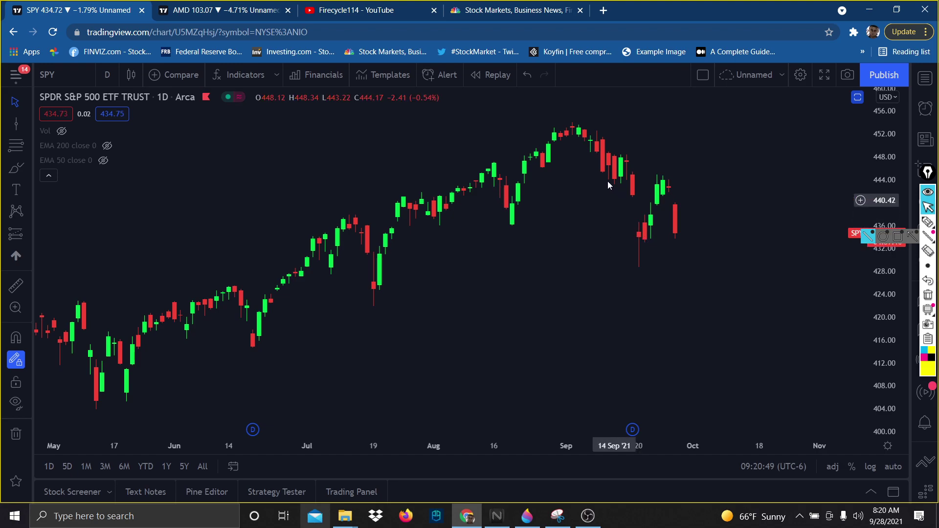
Switch to the CNBC home page and examine the market headlines and index quotes
{"action": "left_click", "coordinate": [514, 10]}
{"action": "scroll", "coordinate": [472, 179], "scroll_direction": "down", "scroll_amount": 2}
{"action": "scroll", "coordinate": [473, 179], "scroll_direction": "down", "scroll_amount": 1}
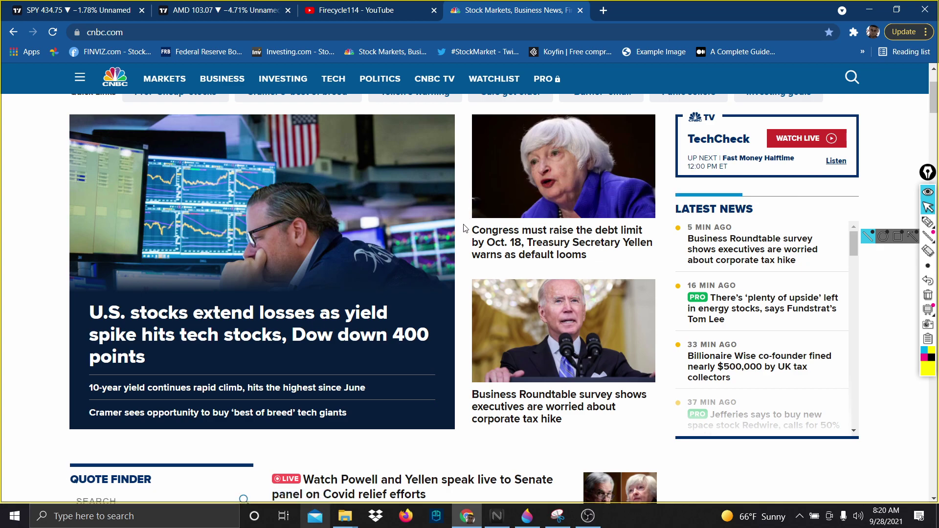
{"action": "scroll", "coordinate": [465, 228], "scroll_direction": "up", "scroll_amount": 2}
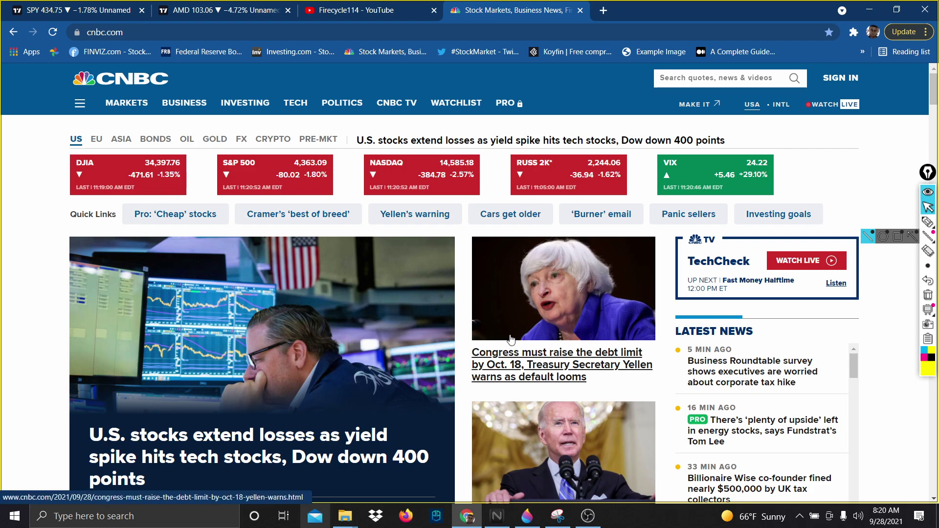
Compare the open SPY chart with the AMD triangle chart, finishing on AMD
{"action": "left_click", "coordinate": [59, 8]}
{"action": "left_click", "coordinate": [190, 7]}
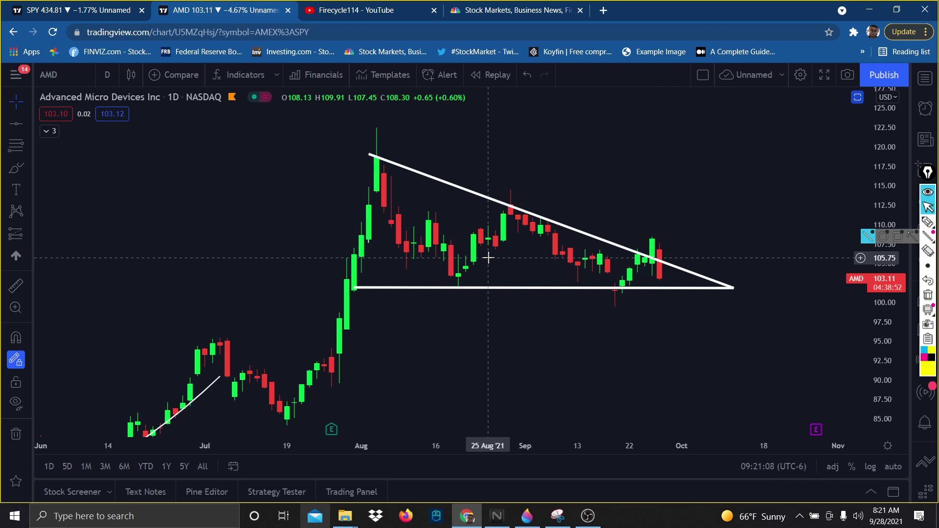
{"action": "left_click", "coordinate": [33, 5]}
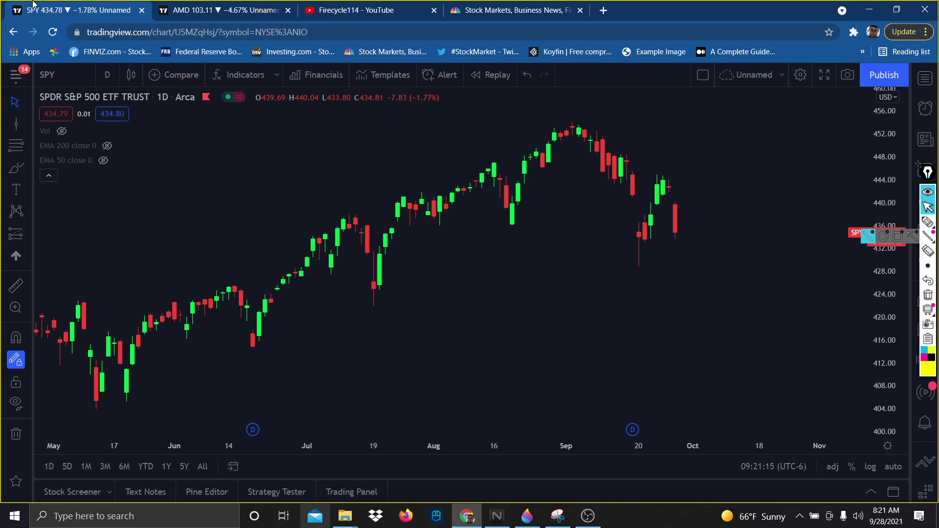
{"action": "left_click", "coordinate": [175, 10]}
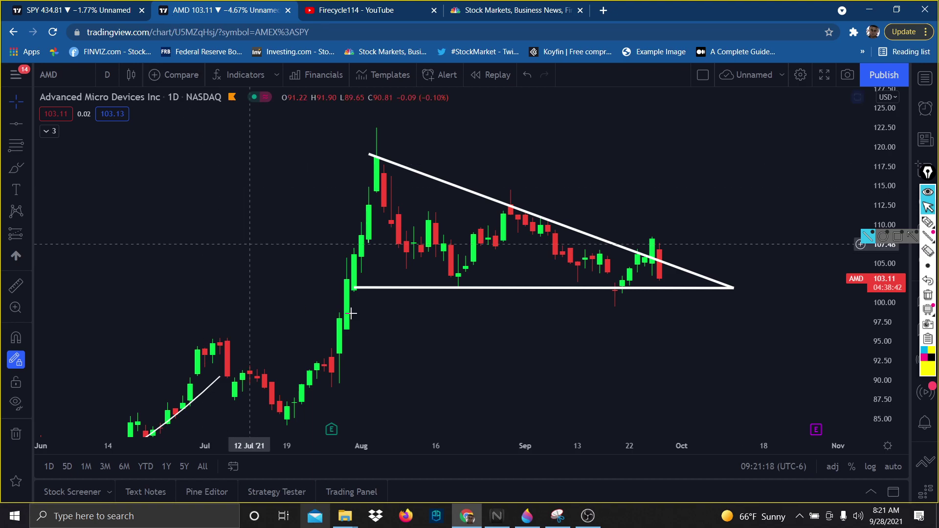